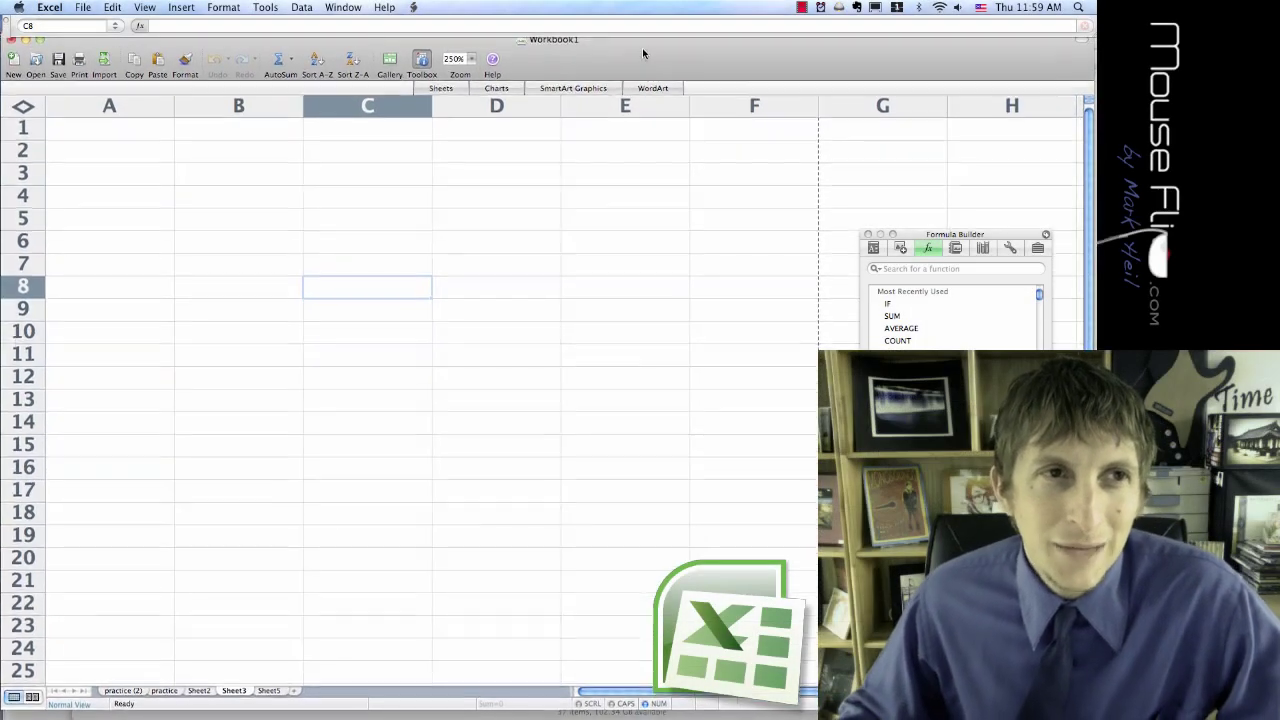
# - Close the formula bar above the worksheet and select cell B4 on the empty Sheet3
pyautogui.click(8, 24)
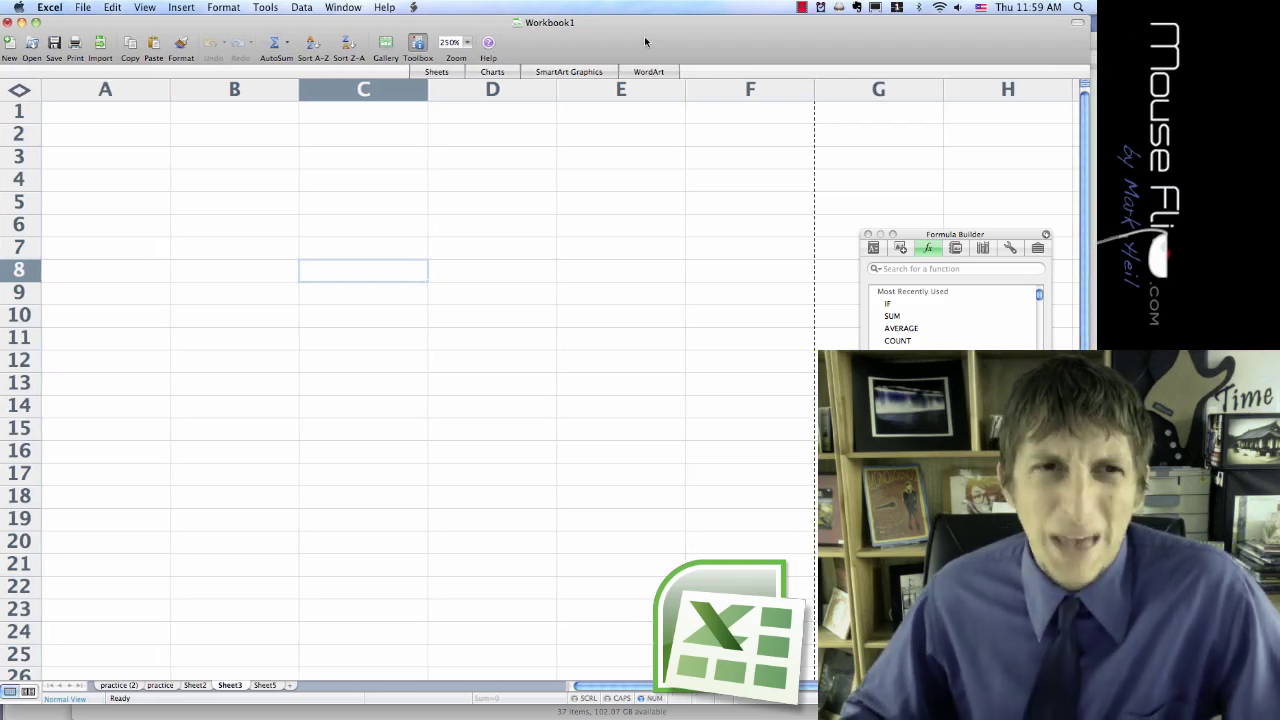
pyautogui.moveTo(58, 93); pyautogui.dragTo(204, 122)
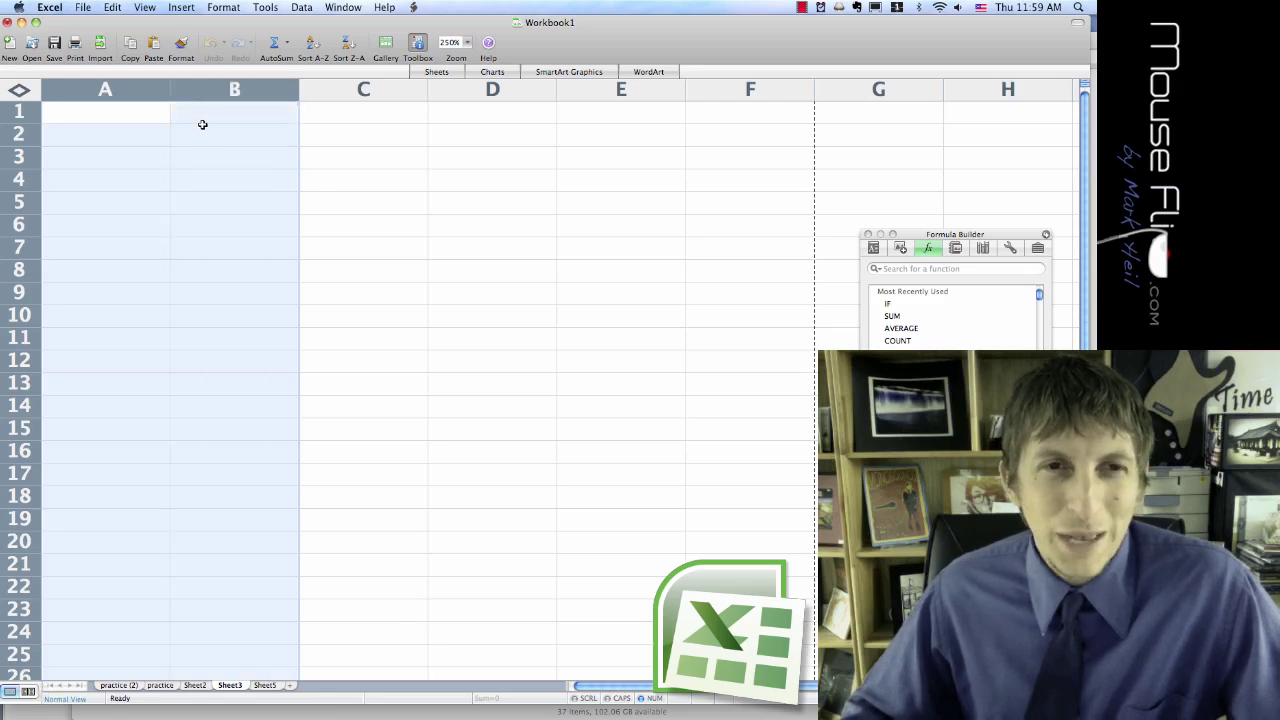
pyautogui.click(202, 118)
pyautogui.click(201, 140)
pyautogui.click(203, 180)
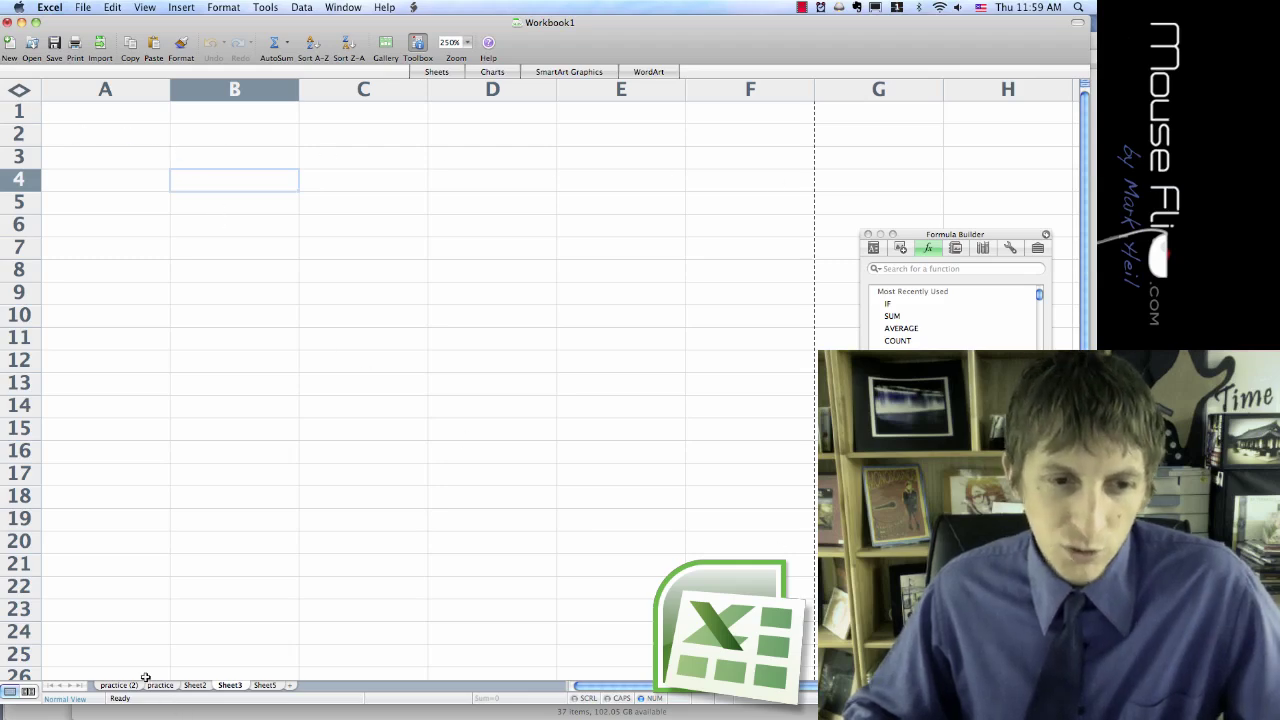
# - Look over Sheet5 and the grade report on Sheet2, and return to the empty Sheet3
pyautogui.click(264, 686)
pyautogui.click(230, 686)
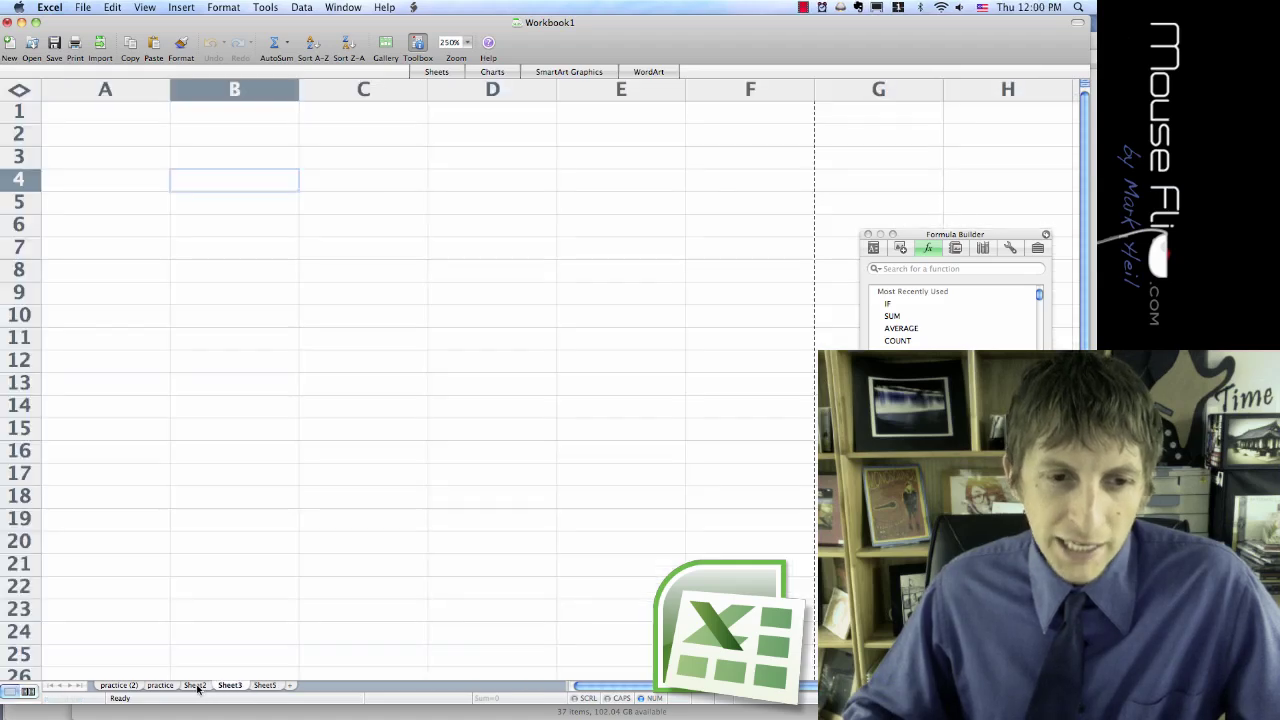
pyautogui.click(195, 686)
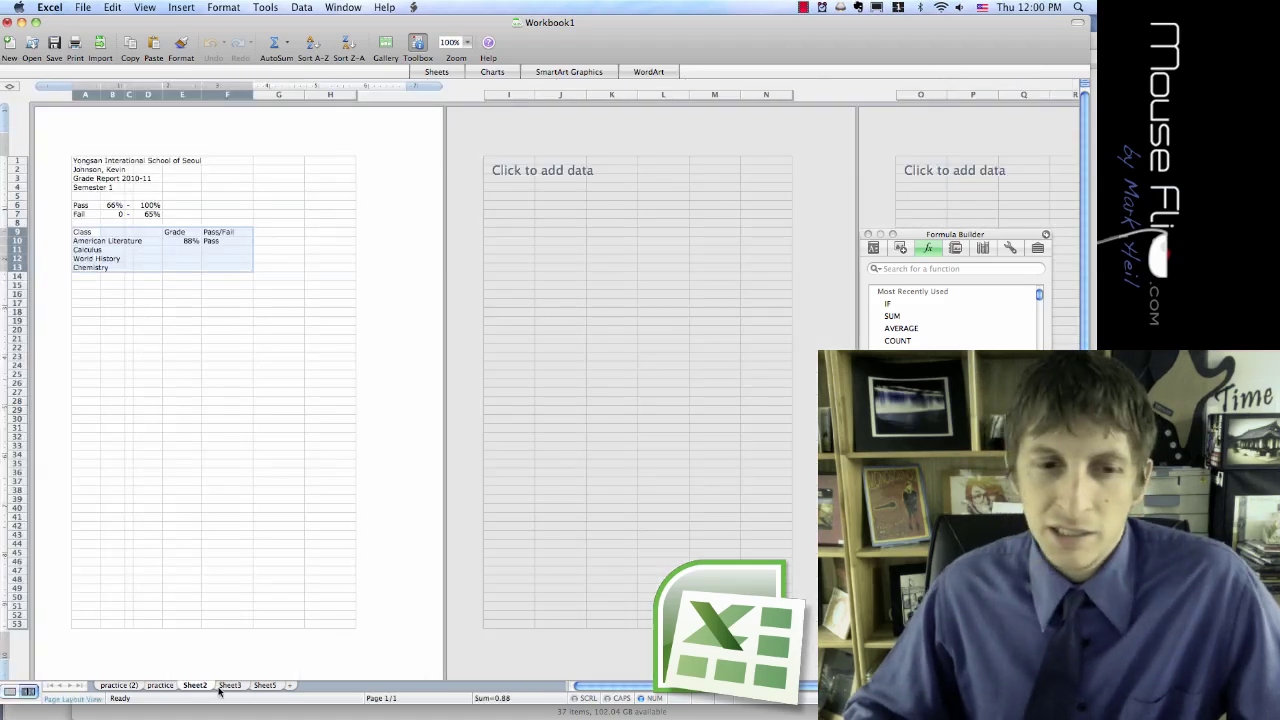
pyautogui.click(229, 686)
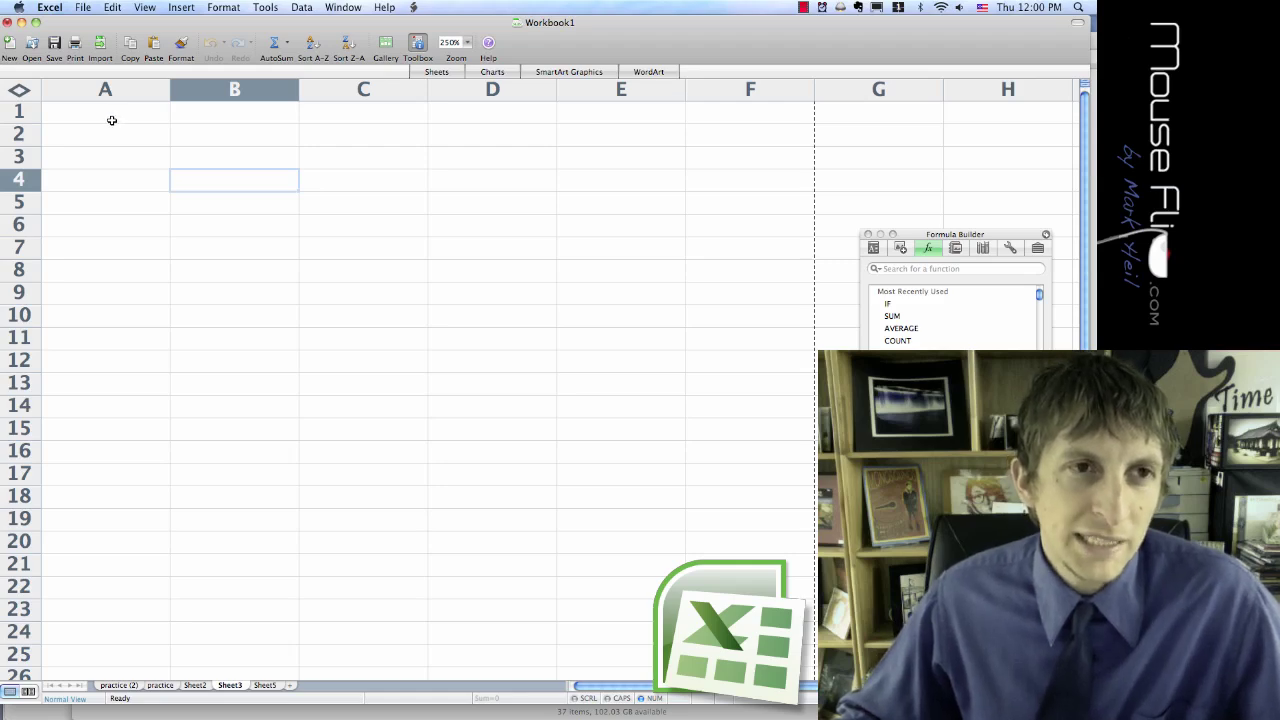
# - Mark out the range A1:F6 on Sheet3 and enter the text A1:F6 in cell B3
pyautogui.moveTo(101, 115); pyautogui.dragTo(732, 122)
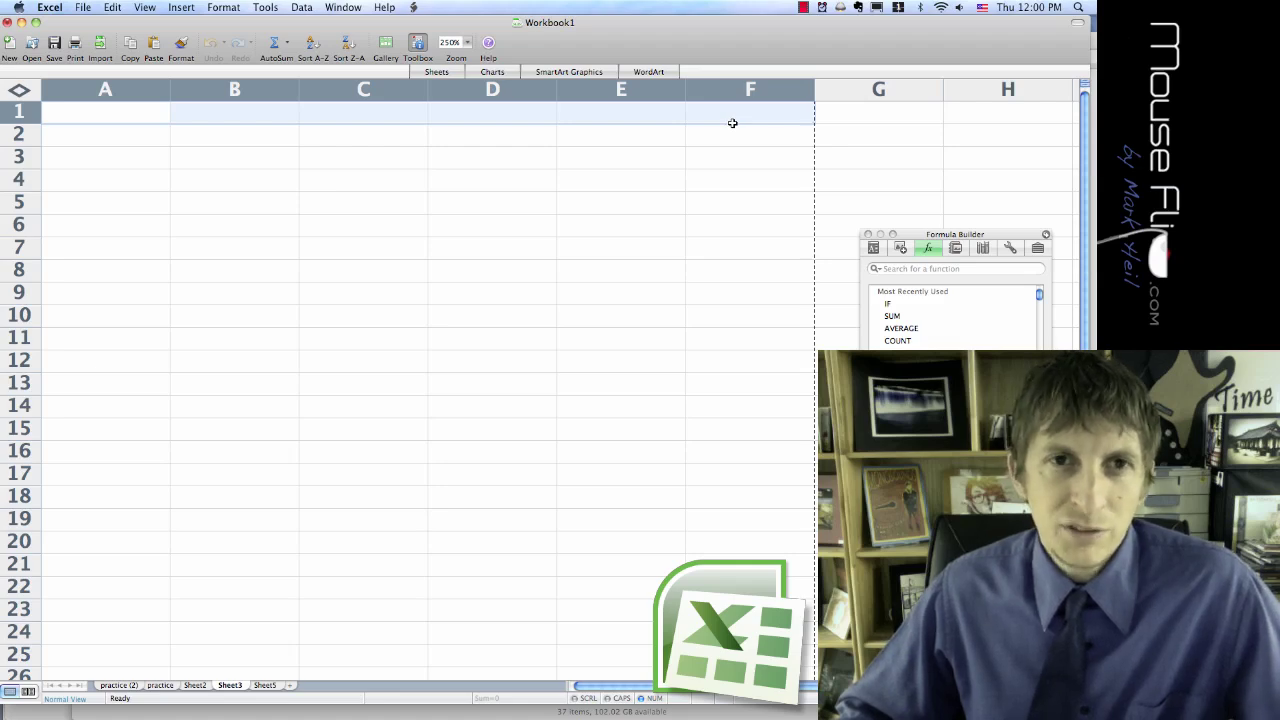
pyautogui.moveTo(732, 122); pyautogui.dragTo(743, 221)
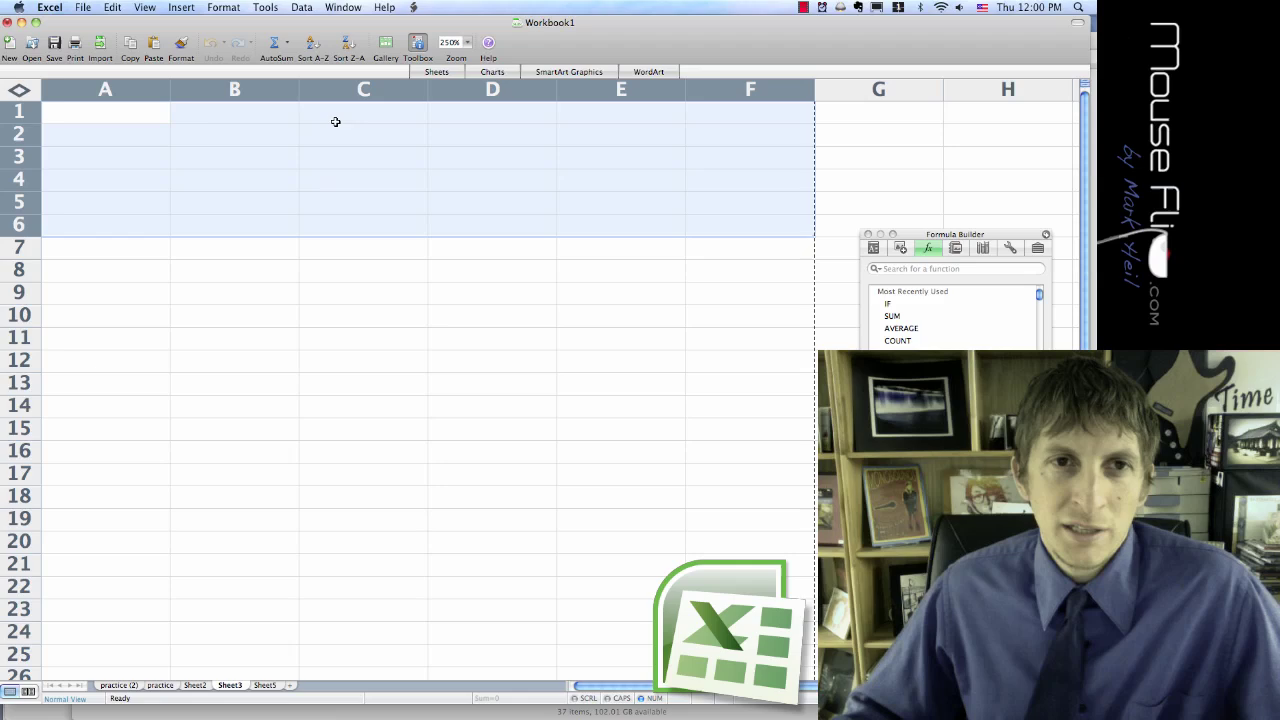
pyautogui.click(238, 164)
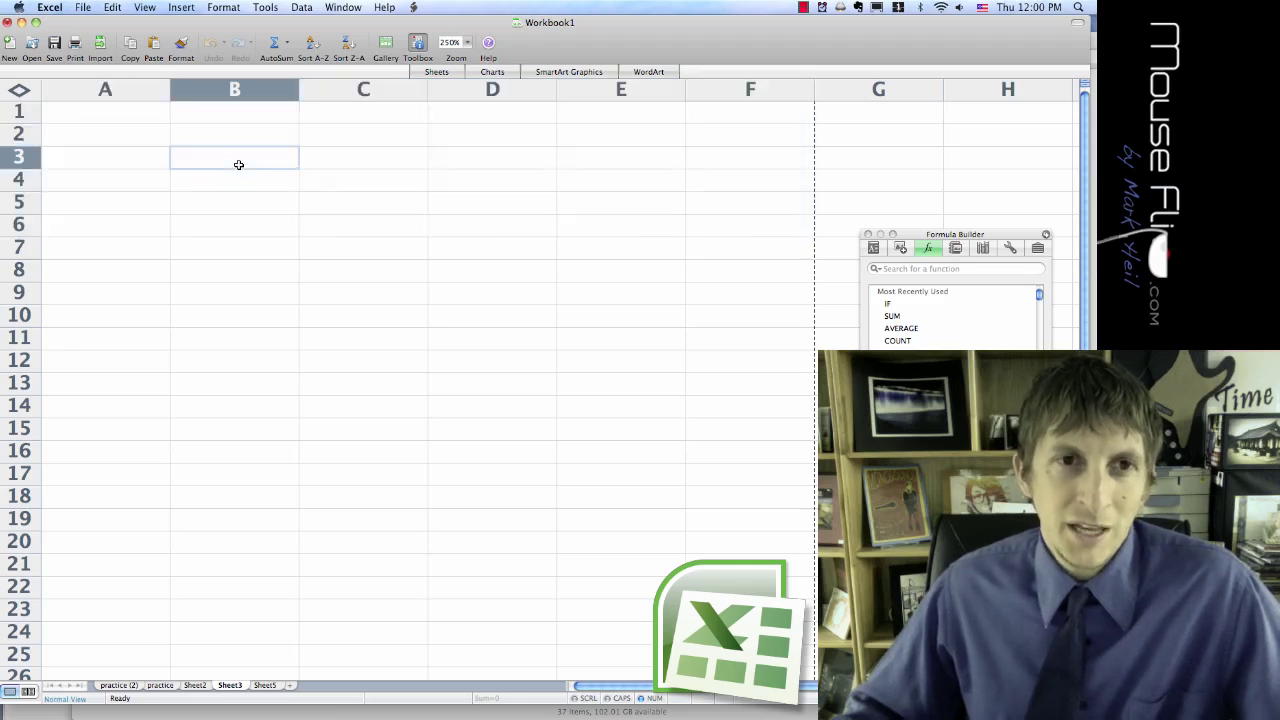
pyautogui.write('A1:')
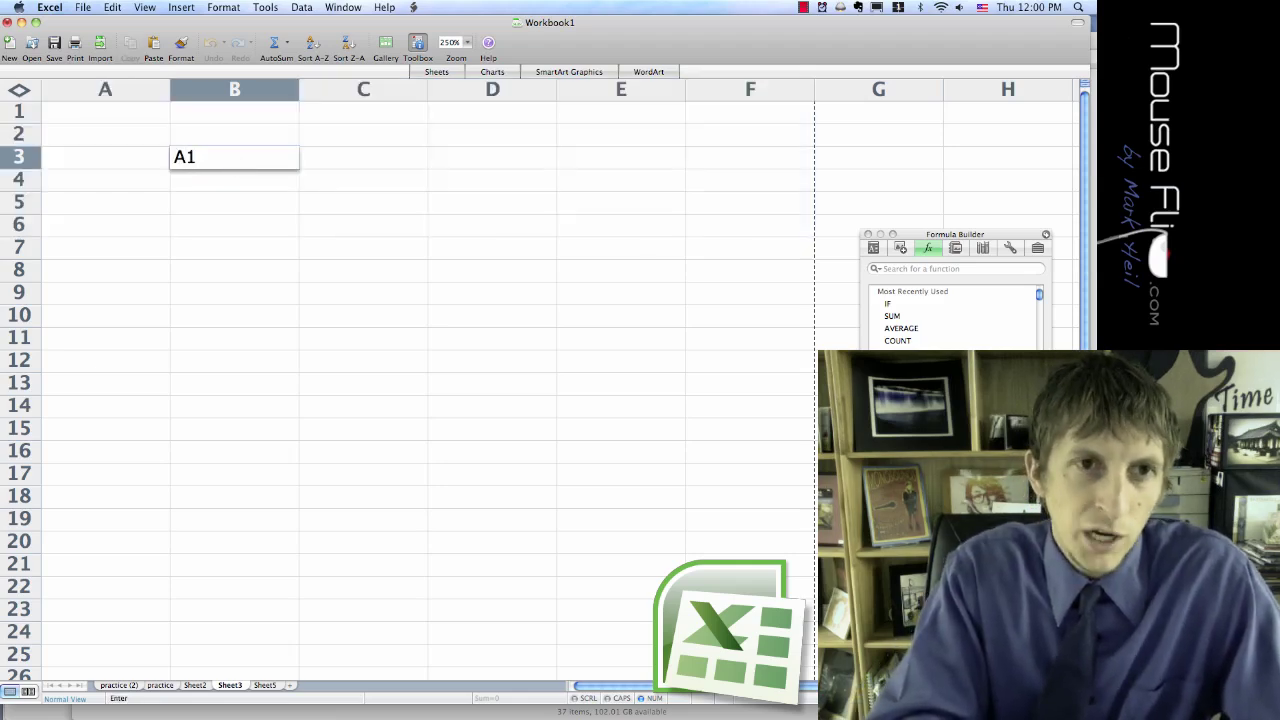
pyautogui.write('f')
pyautogui.press('BackSpace')
pyautogui.write('F6')
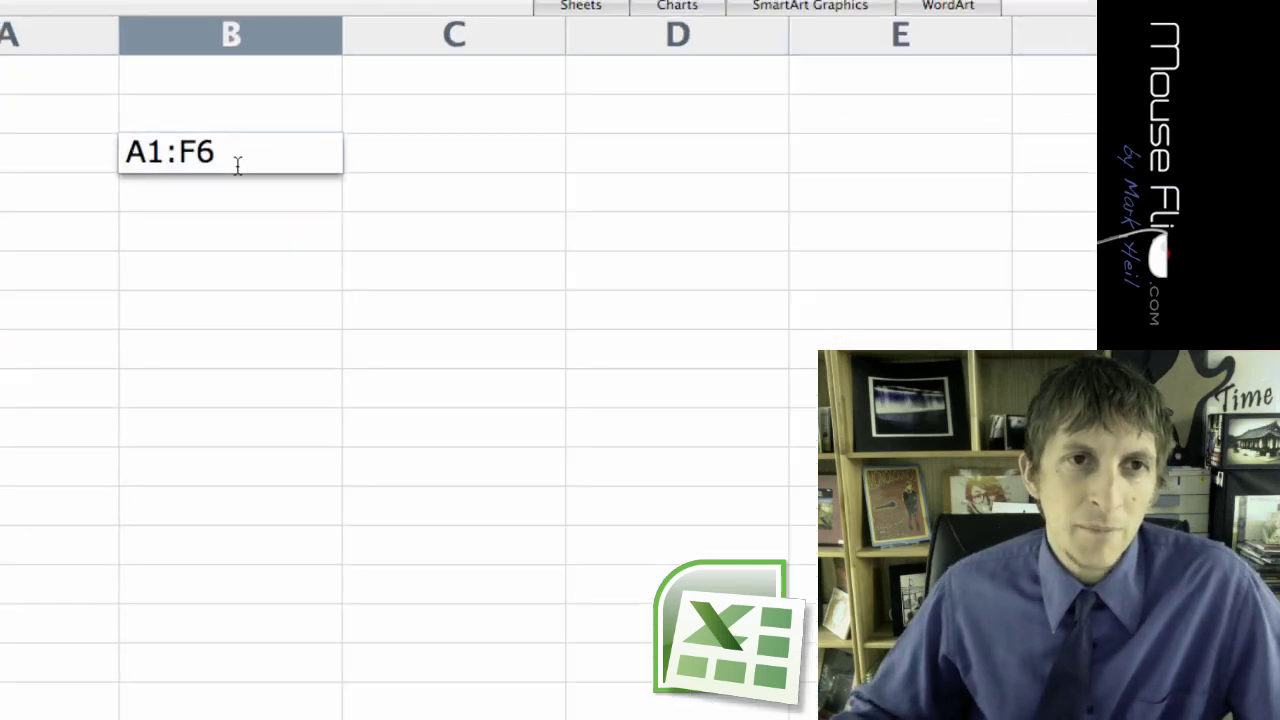
pyautogui.press('Return')
# - Format cells A1:F6 with an outline border and a light dotted pattern fill
pyautogui.click(89, 111)
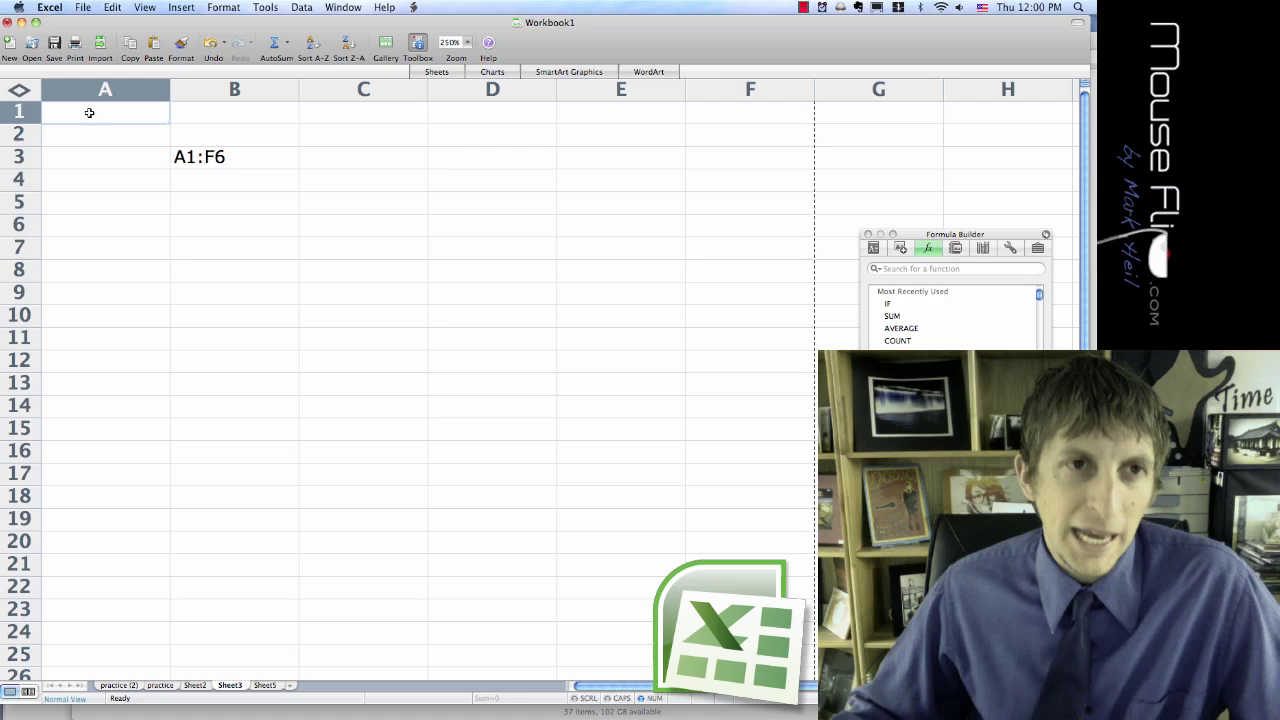
pyautogui.moveTo(82, 113); pyautogui.dragTo(717, 228)
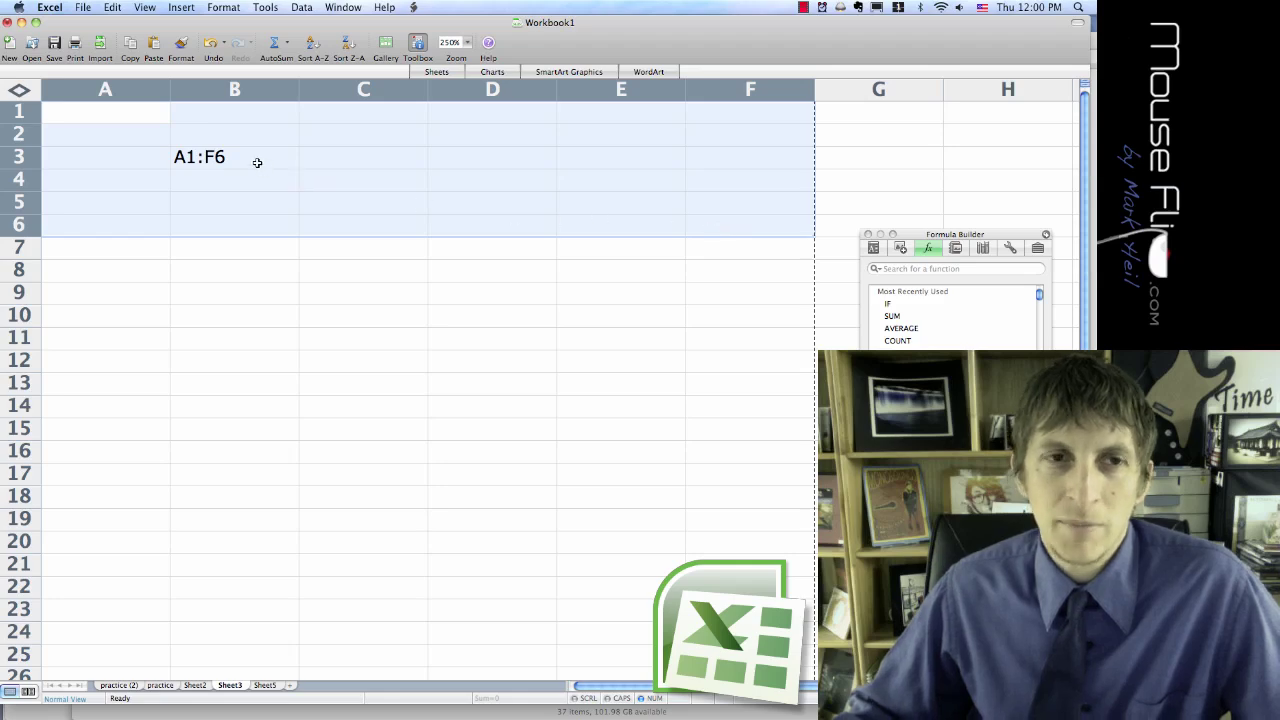
pyautogui.click(226, 8)
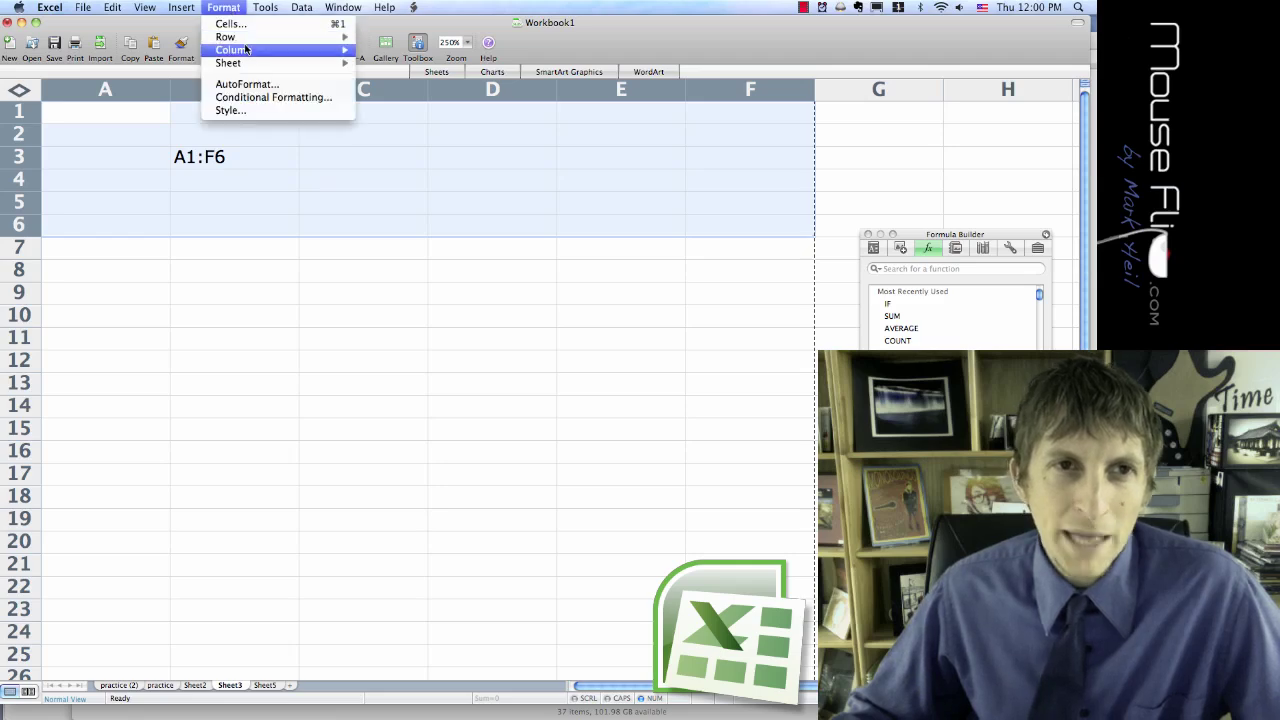
pyautogui.click(250, 27)
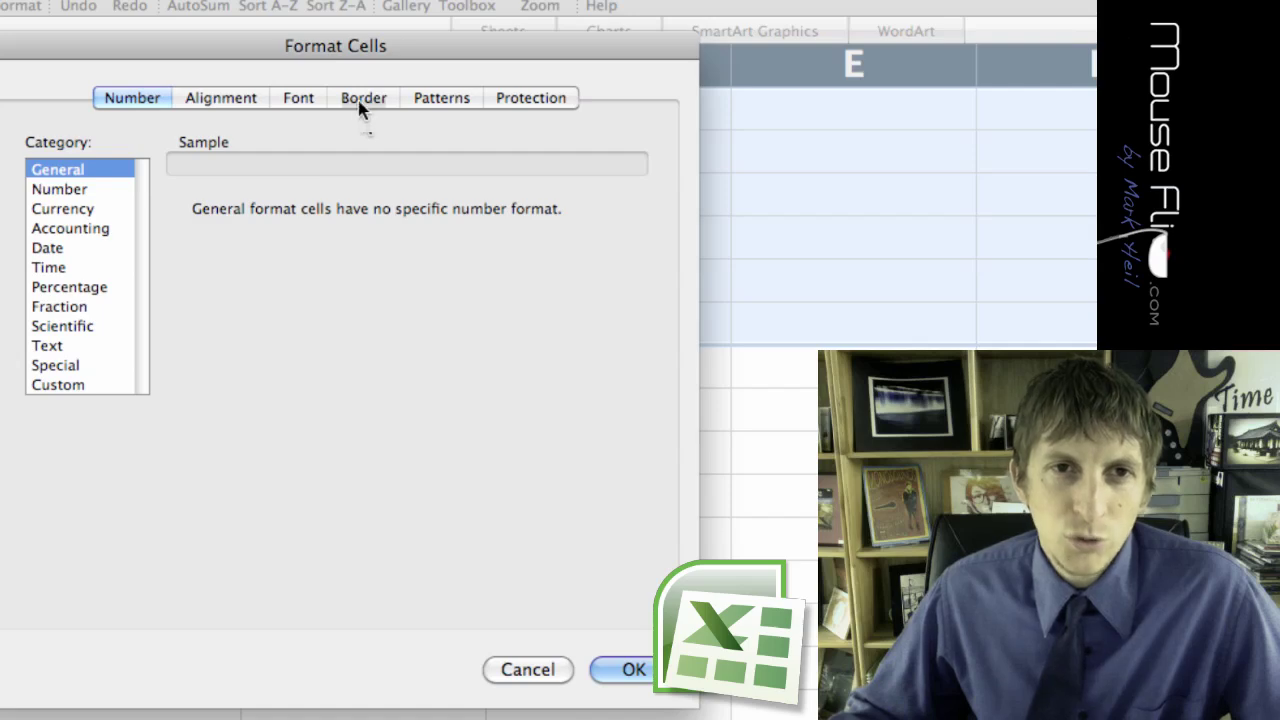
pyautogui.click(359, 102)
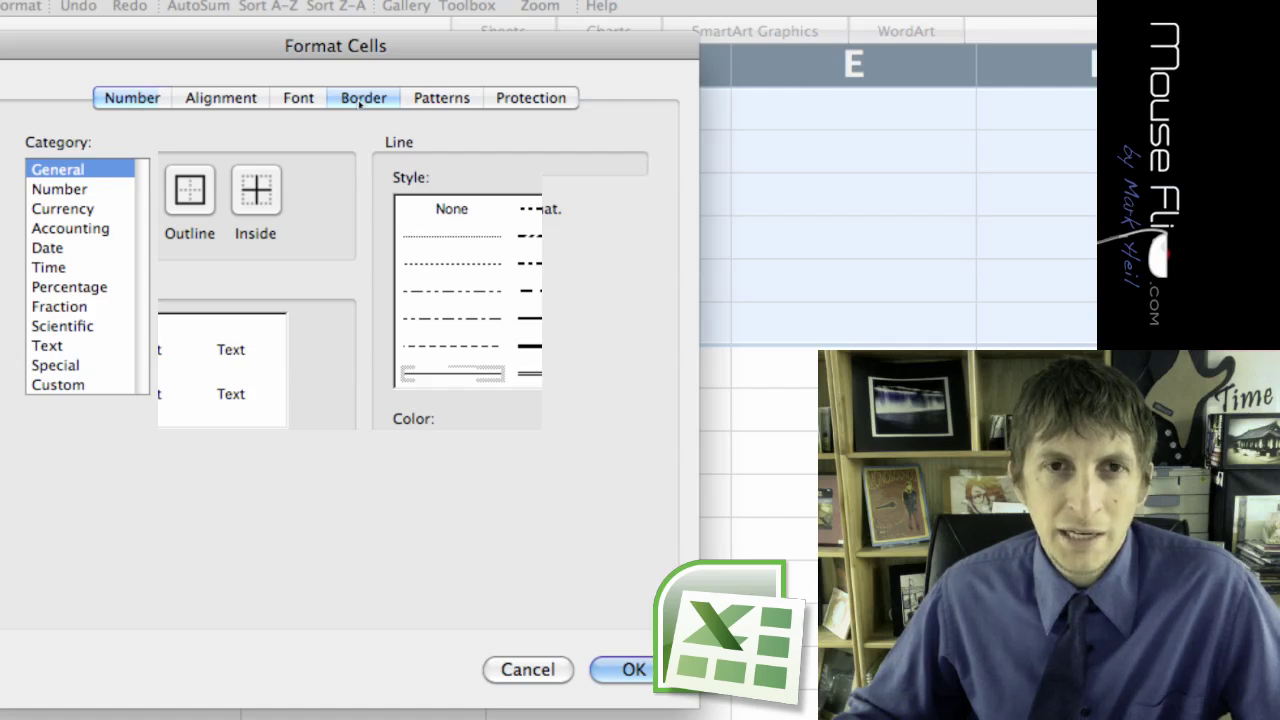
pyautogui.click(442, 100)
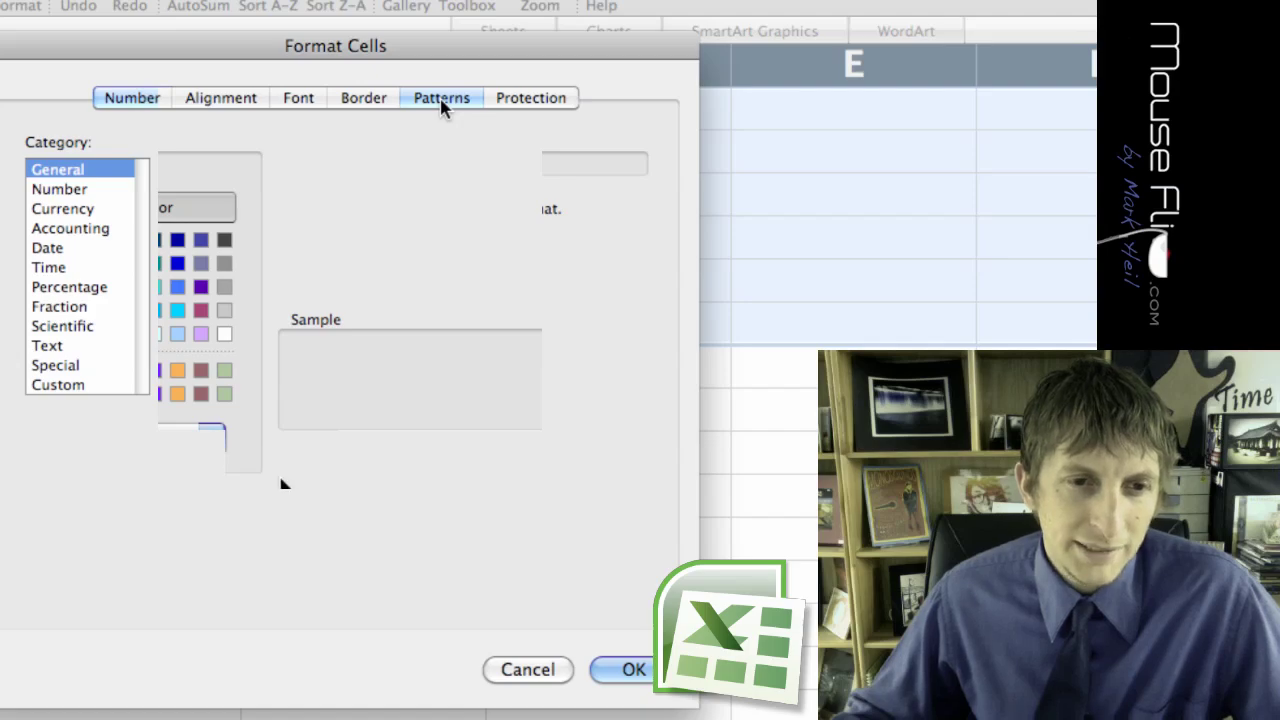
pyautogui.click(628, 670)
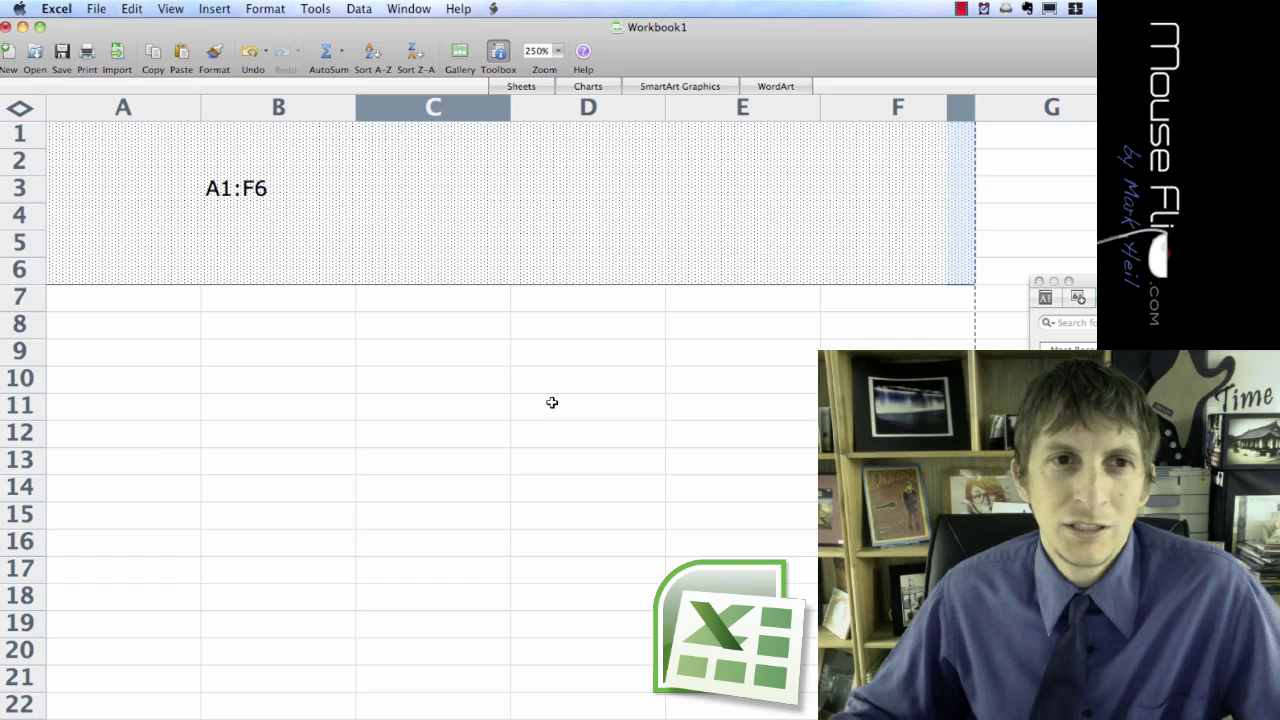
# - Clear the text in cell B3 and increase the height of rows 1 to 6 to about 40 points each
pyautogui.click(228, 196)
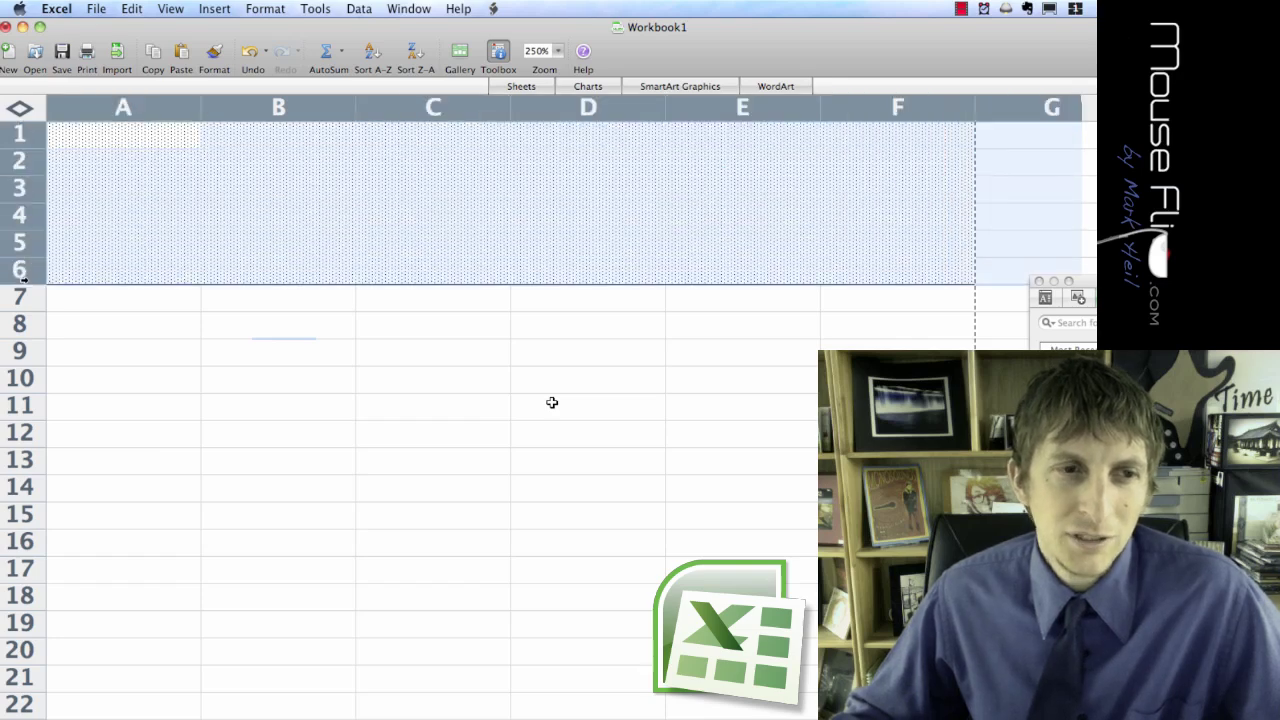
pyautogui.moveTo(23, 282); pyautogui.dragTo(30, 256)
pyautogui.click(57, 270)
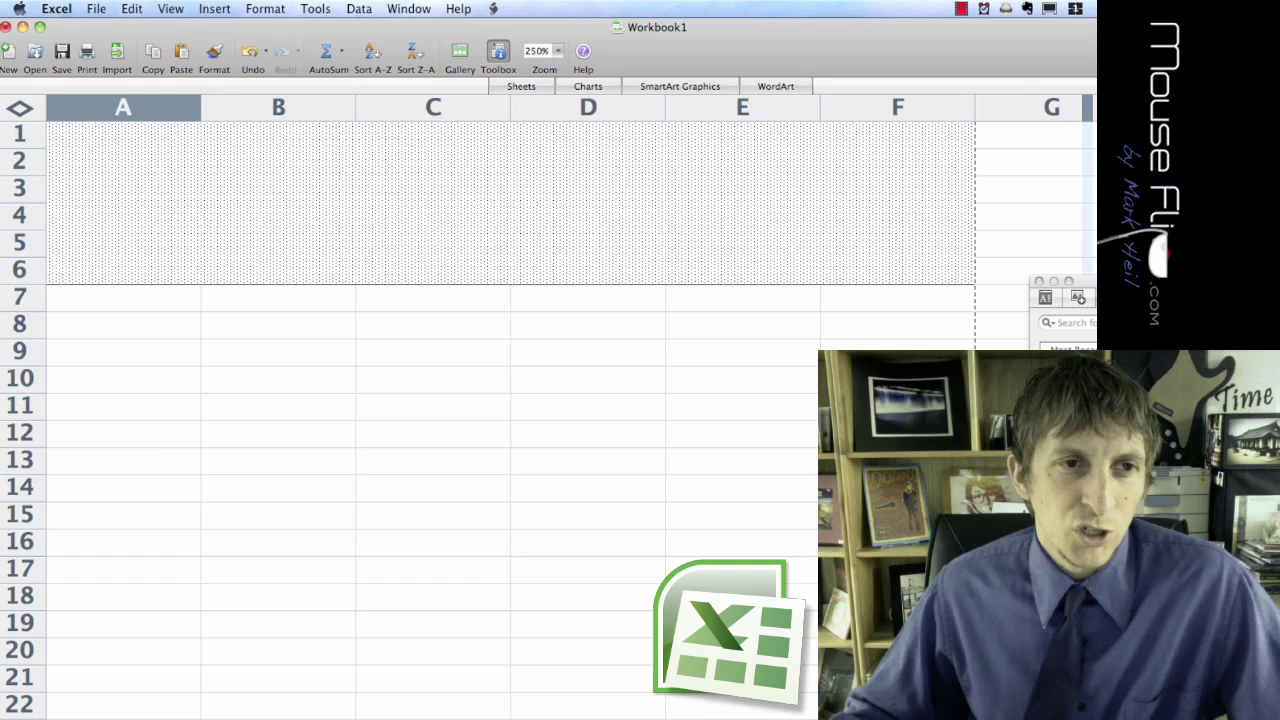
pyautogui.click(20, 132)
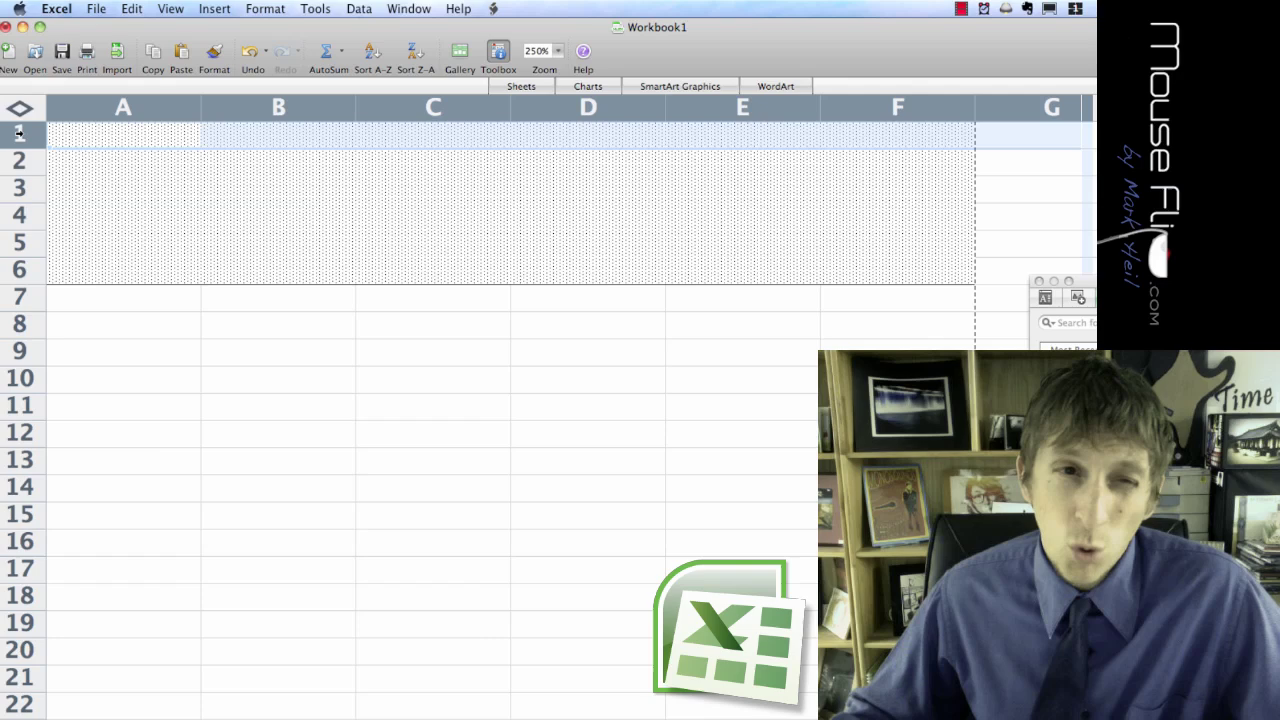
pyautogui.moveTo(18, 132); pyautogui.dragTo(28, 259)
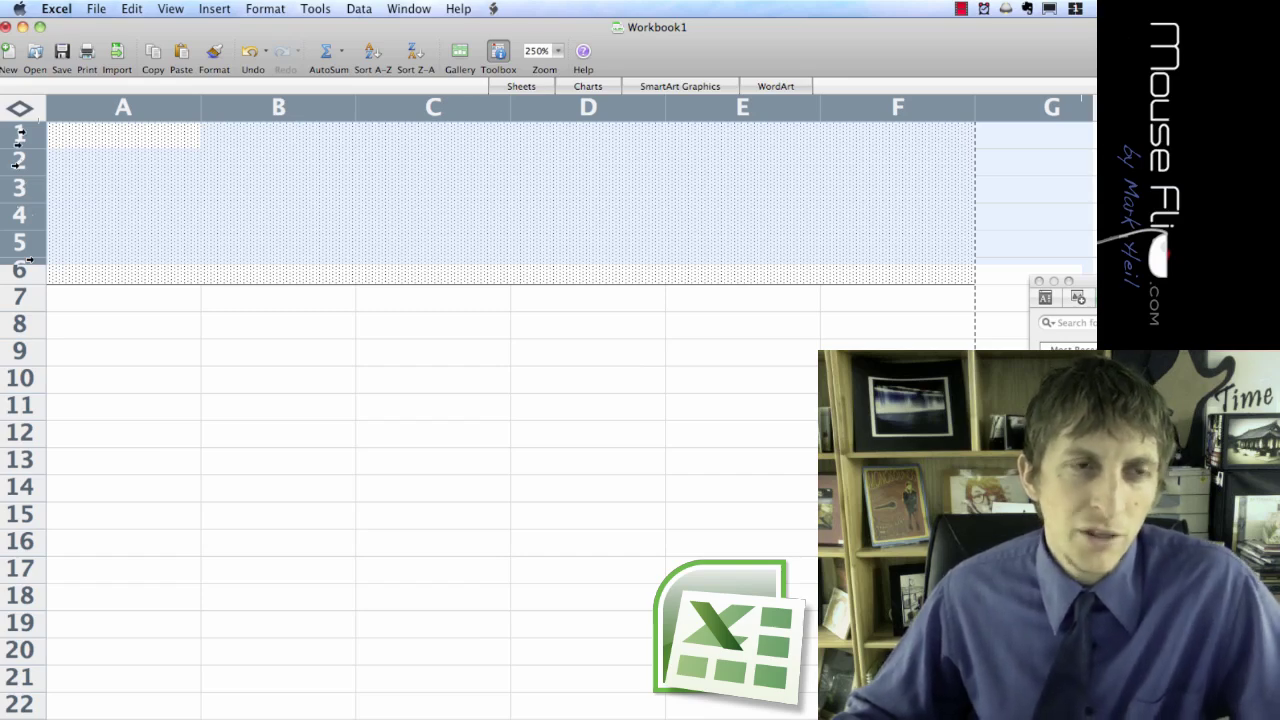
pyautogui.moveTo(20, 146); pyautogui.dragTo(22, 180)
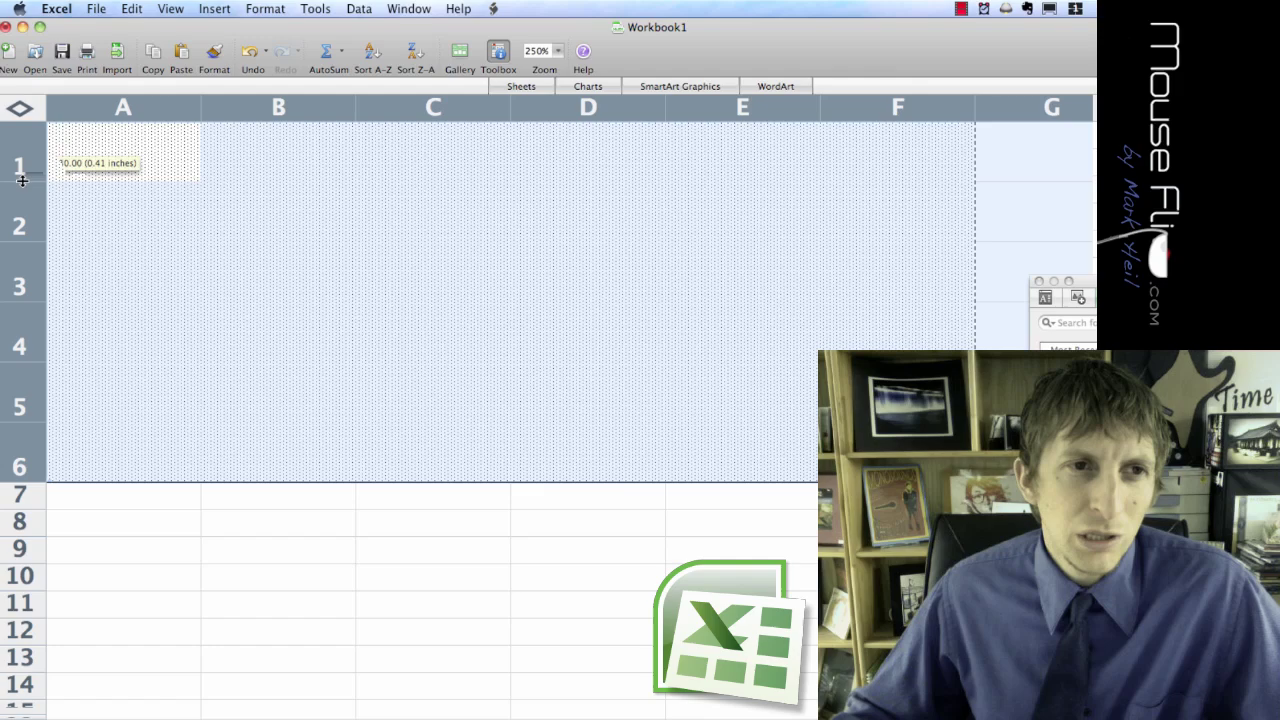
pyautogui.moveTo(22, 180); pyautogui.dragTo(37, 205)
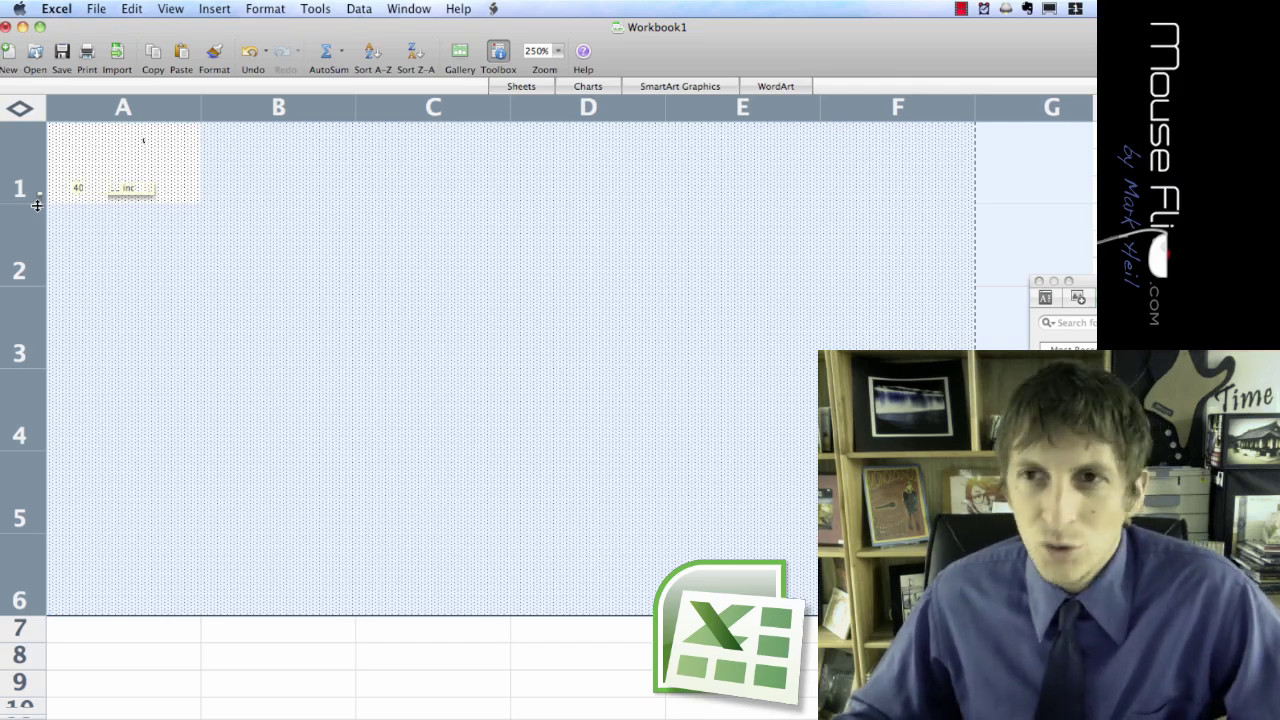
# - Widen columns A to F equally and reduce the page margins so that all six columns fit within one page width
pyautogui.moveTo(140, 106); pyautogui.dragTo(832, 106)
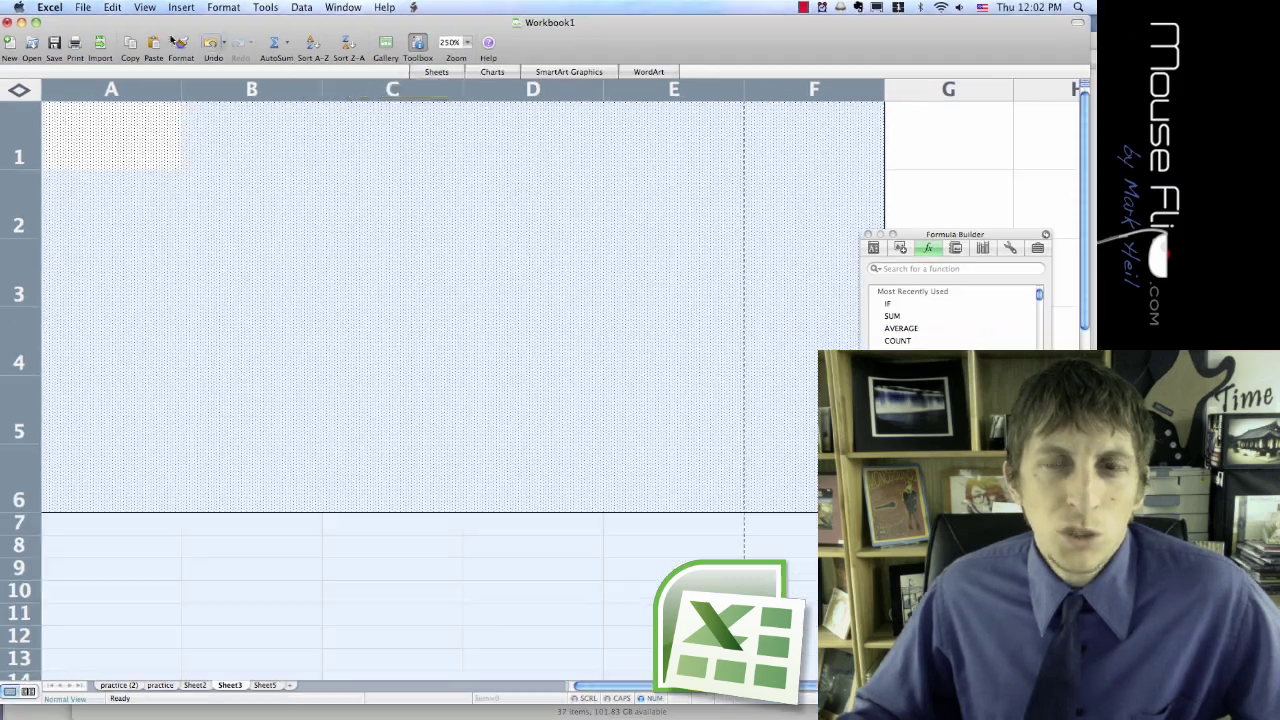
pyautogui.click(84, 8)
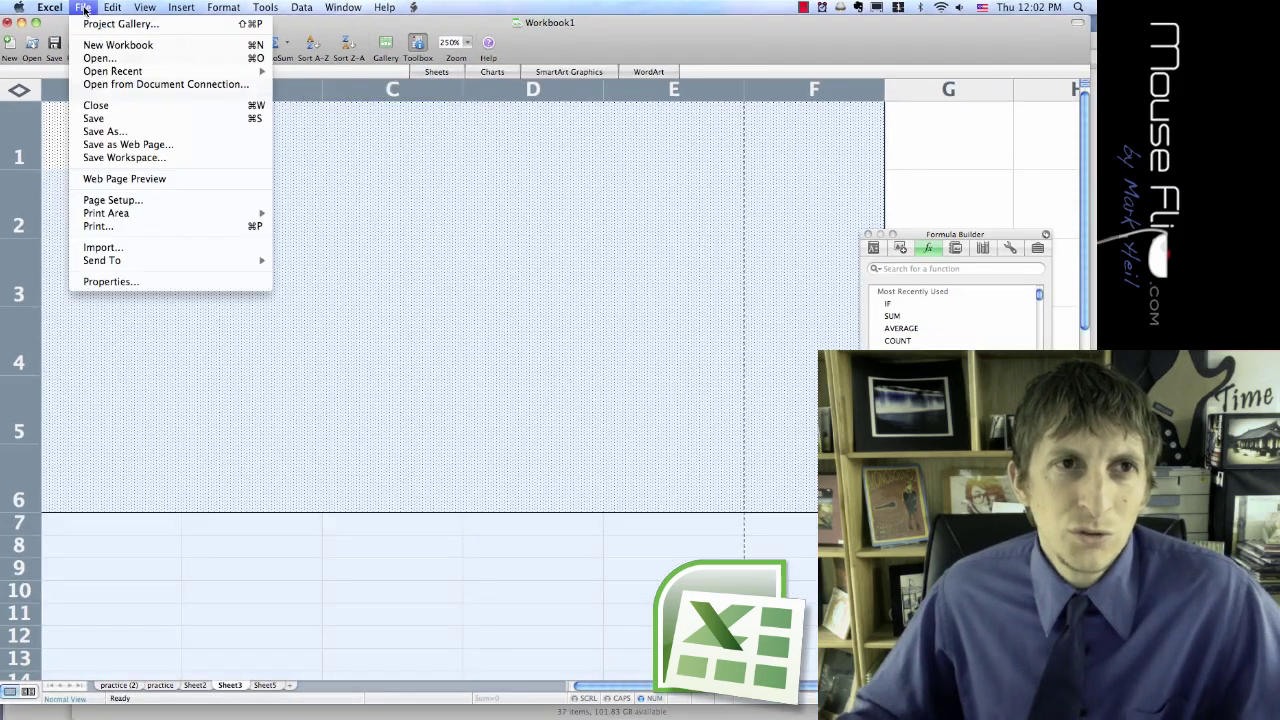
pyautogui.click(148, 204)
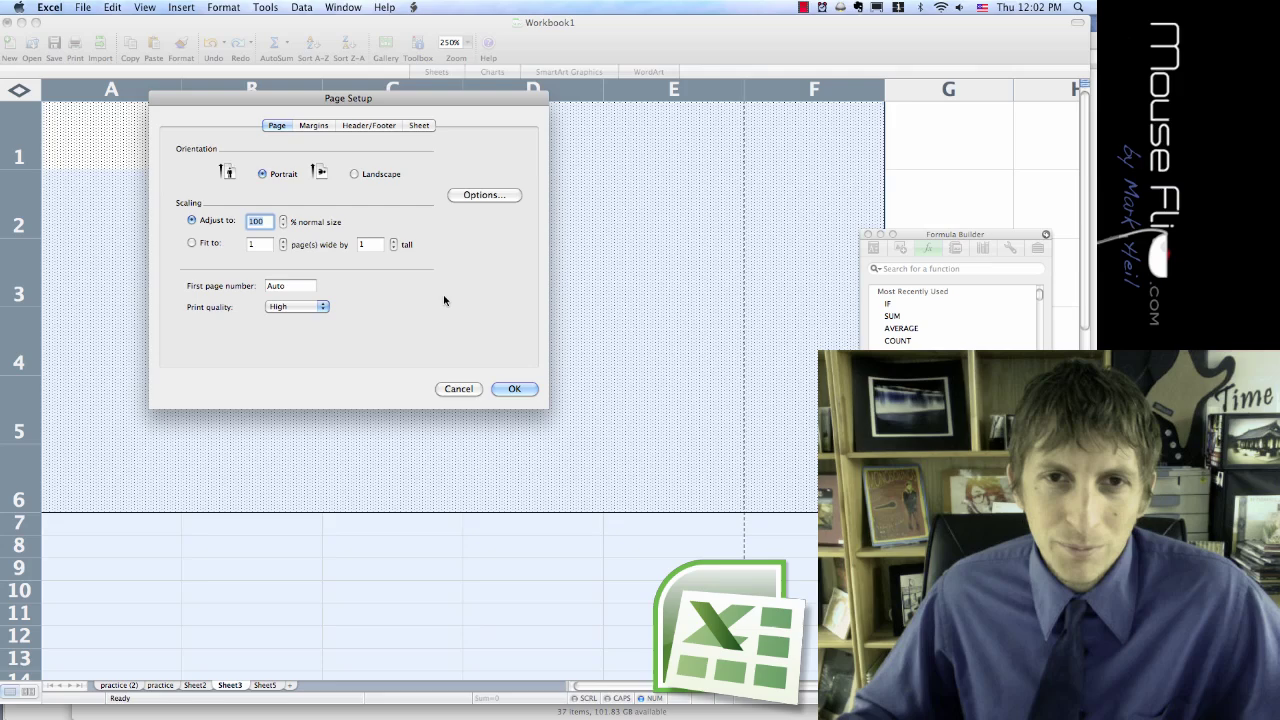
pyautogui.click(314, 126)
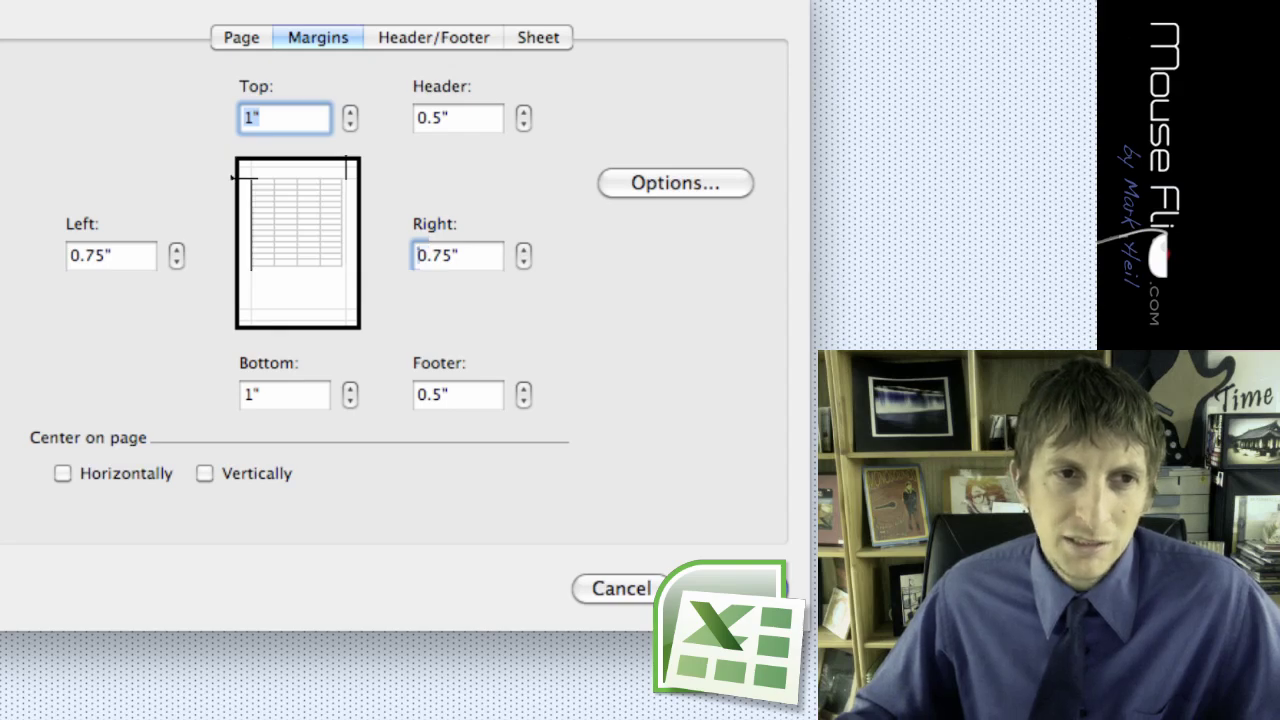
pyautogui.press('Return')
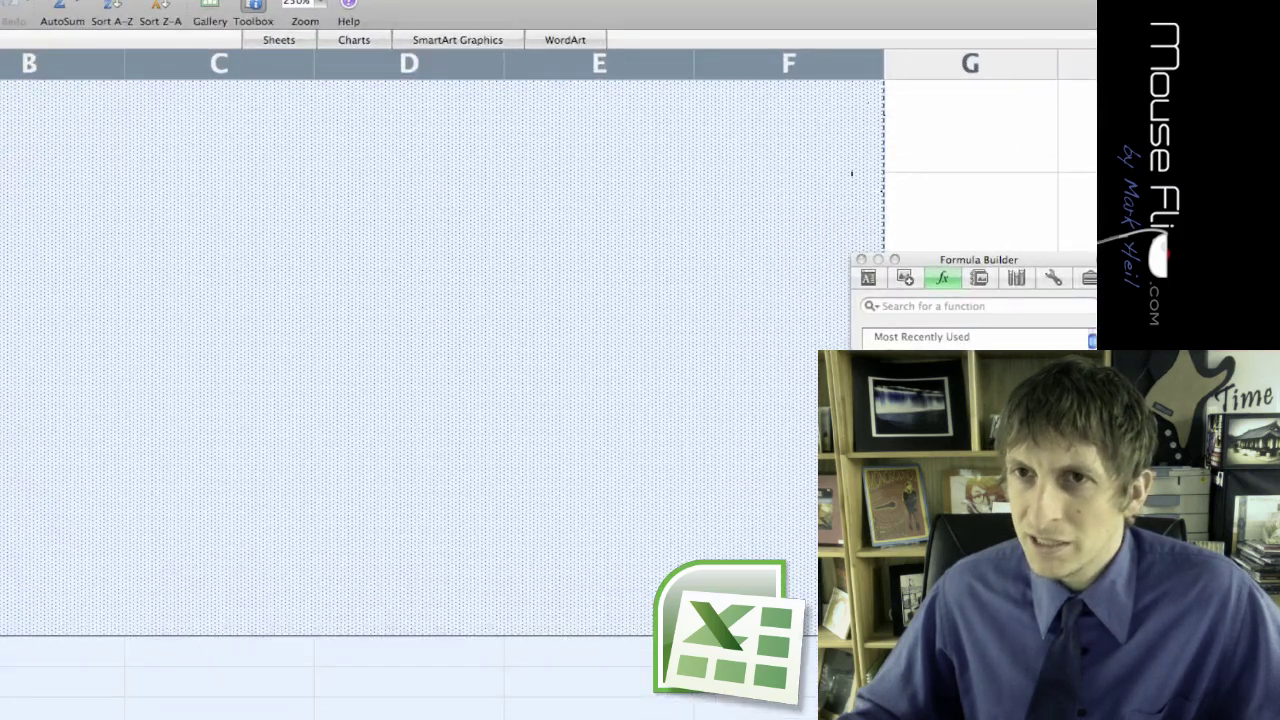
pyautogui.click(305, 190)
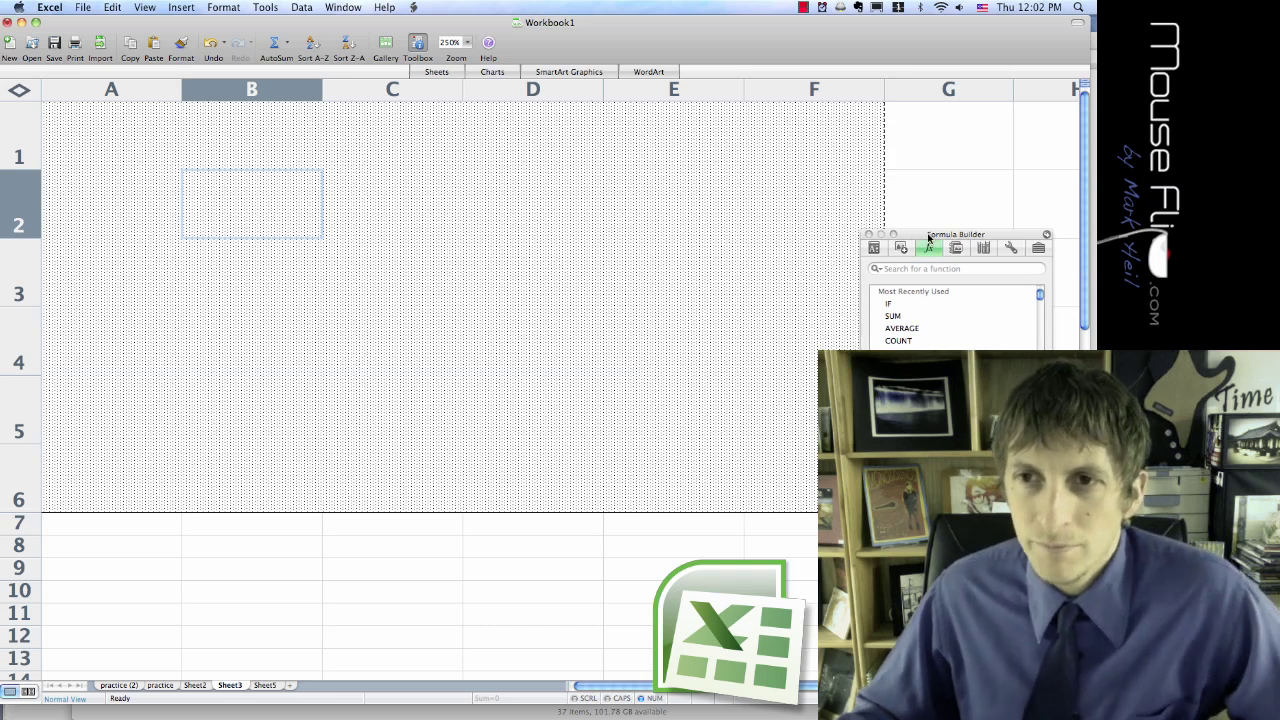
# - Set the worksheet zoom to 280% and move the Formula Builder aside, clear of the shaded block
pyautogui.moveTo(900, 234); pyautogui.dragTo(988, 239)
pyautogui.click(451, 42)
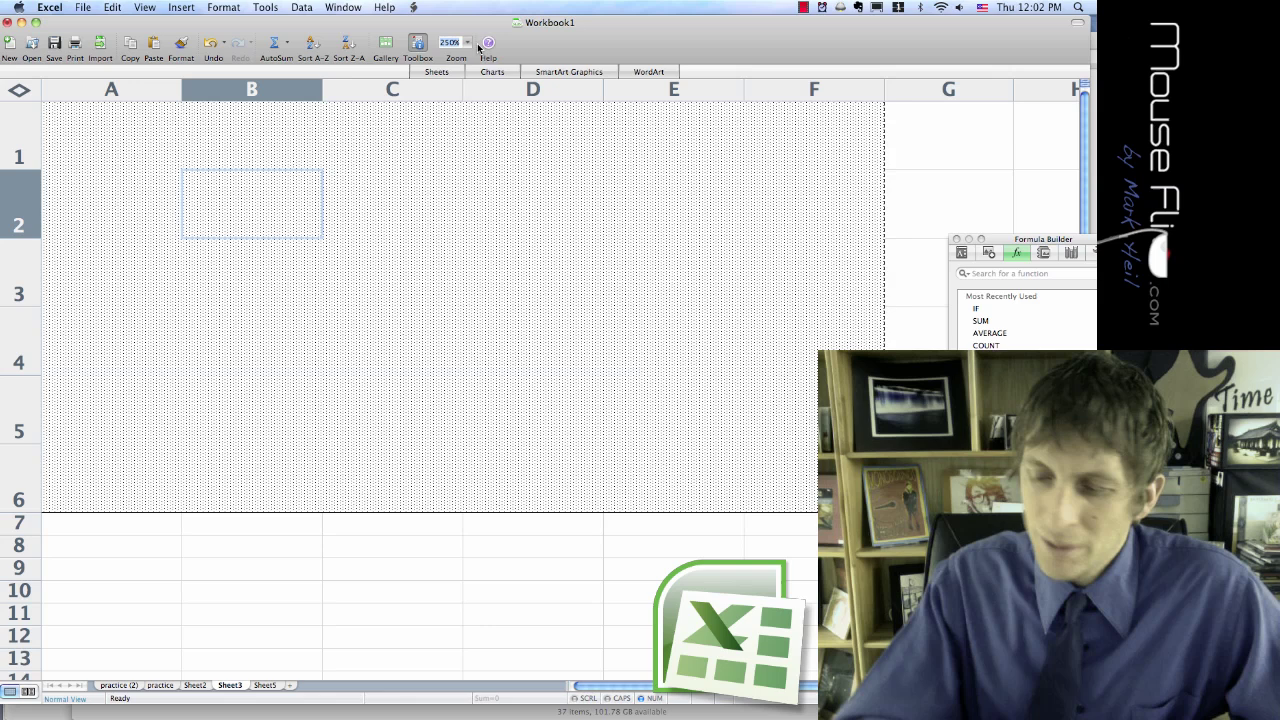
pyautogui.write('280')
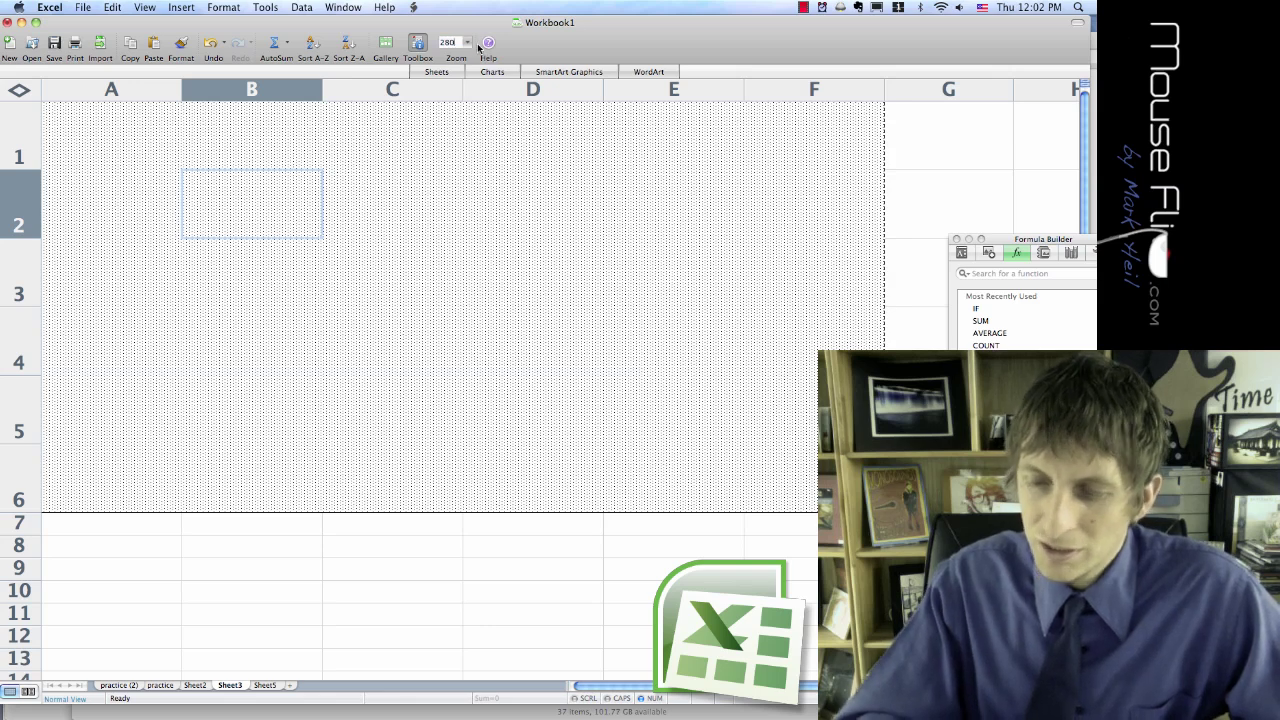
pyautogui.press('Return')
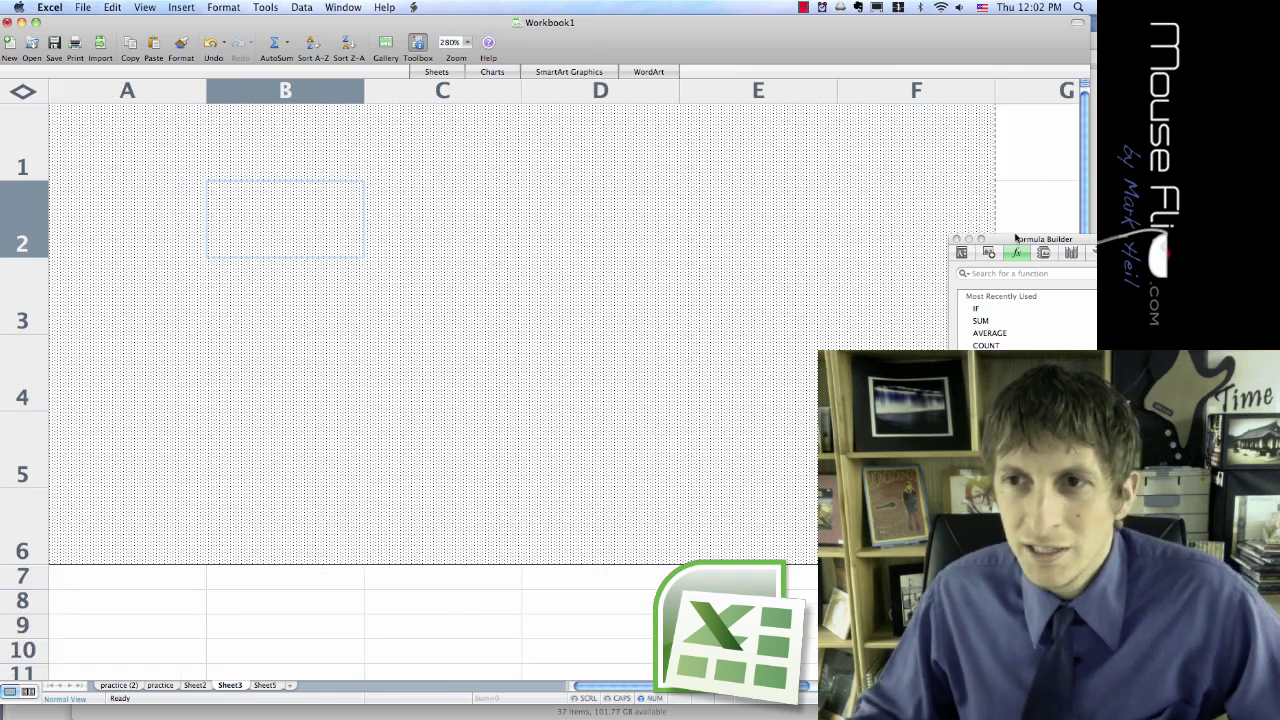
pyautogui.moveTo(1014, 239); pyautogui.dragTo(1094, 256)
pyautogui.click(390, 279)
pyautogui.click(140, 229)
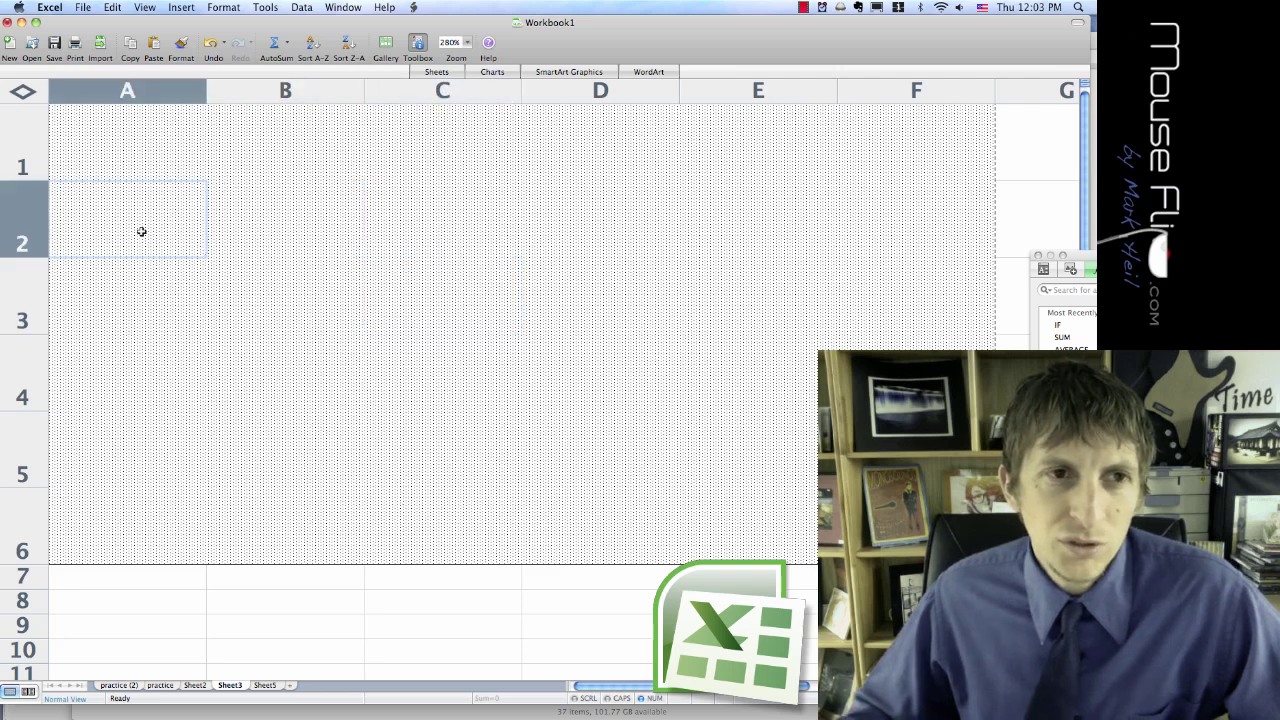
pyautogui.click(322, 294)
pyautogui.click(234, 349)
pyautogui.click(415, 415)
pyautogui.click(695, 444)
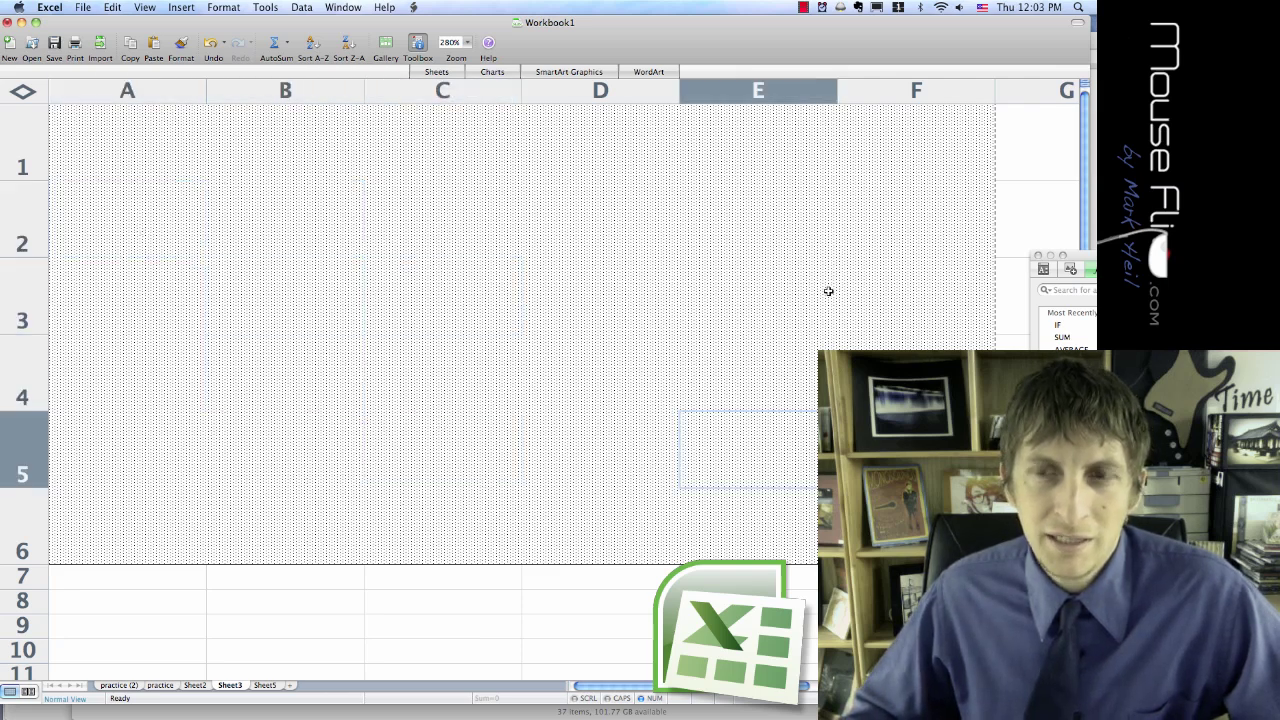
pyautogui.click(828, 290)
pyautogui.click(211, 374)
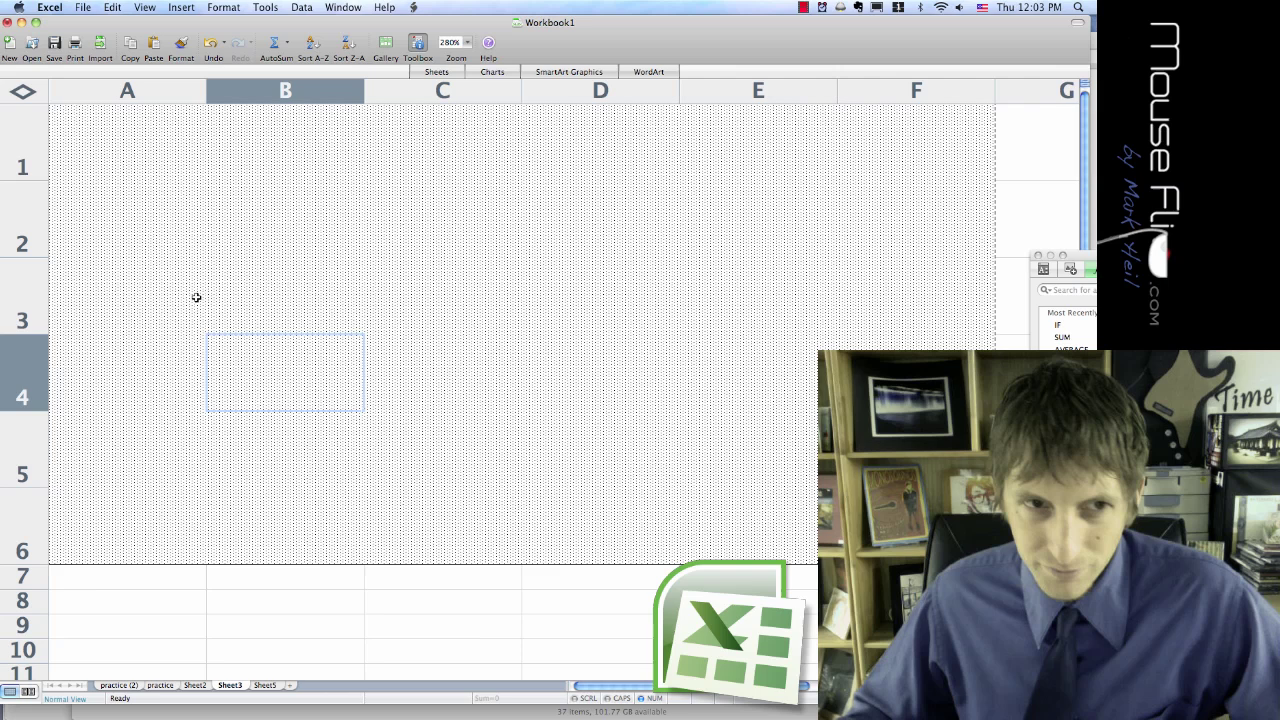
pyautogui.click(194, 294)
pyautogui.click(194, 231)
pyautogui.click(222, 200)
pyautogui.click(323, 355)
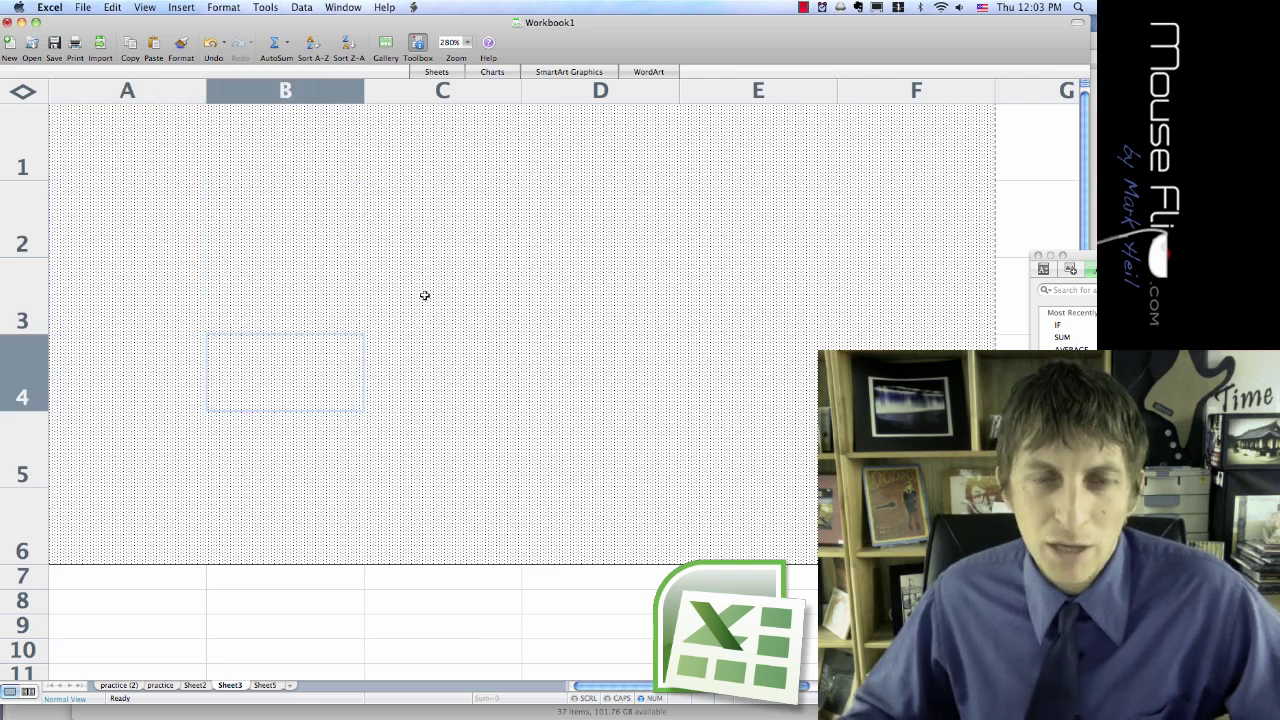
pyautogui.click(346, 220)
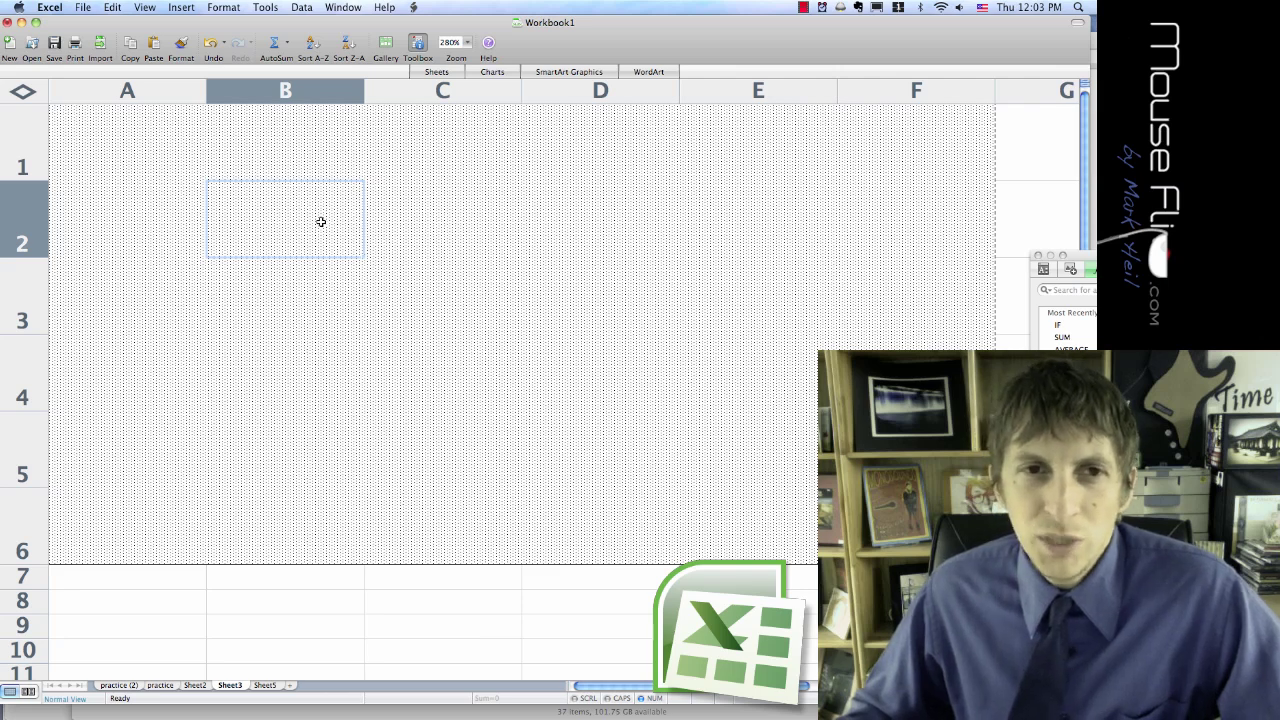
pyautogui.click(303, 157)
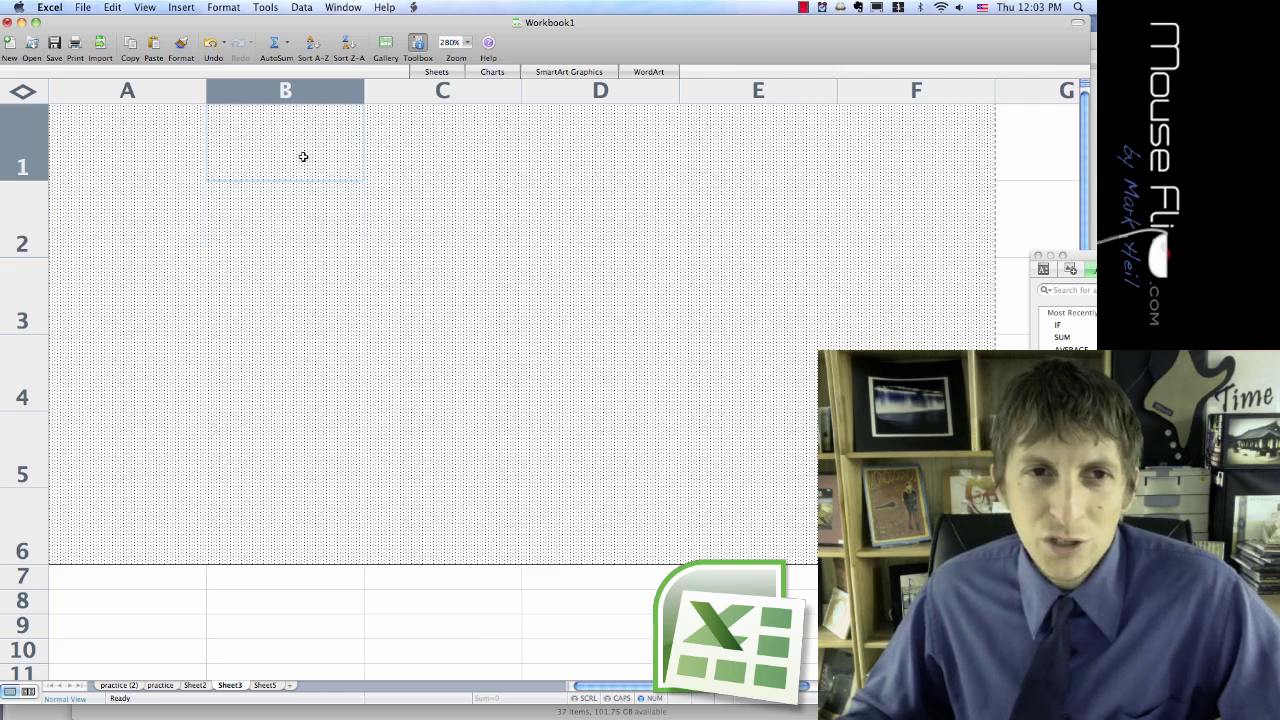
pyautogui.click(466, 286)
pyautogui.click(297, 376)
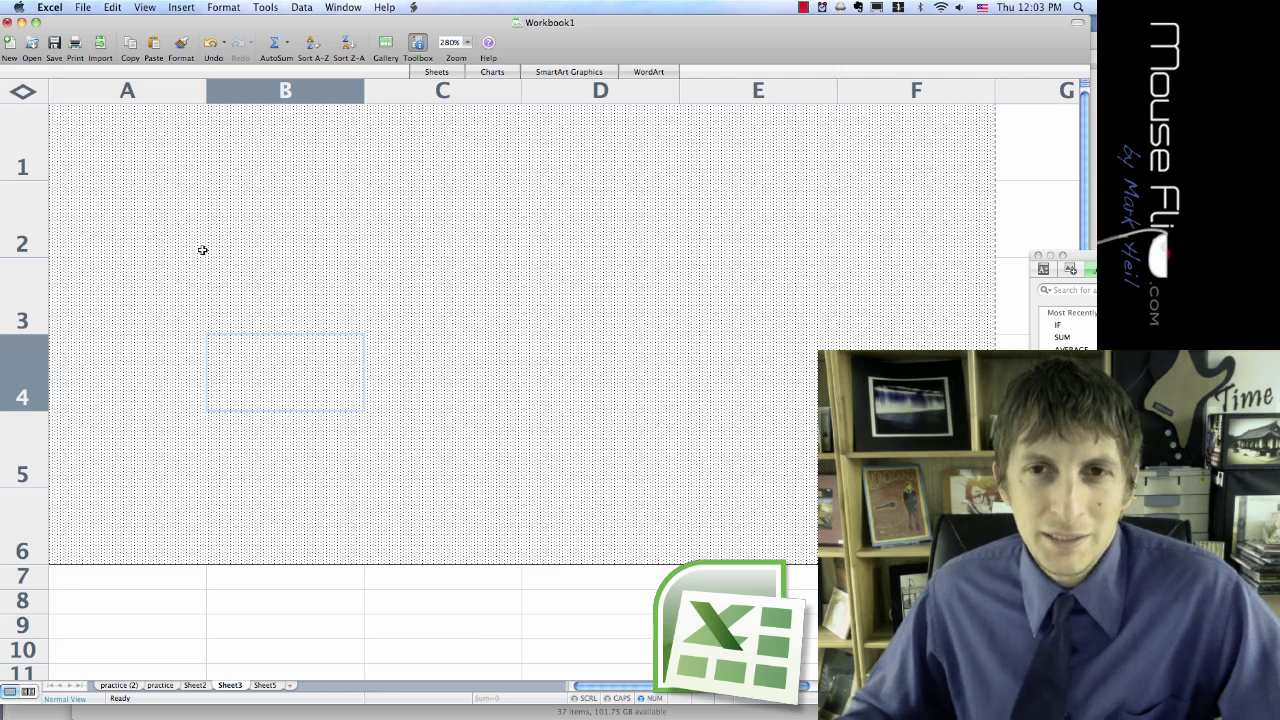
# - Enter the letter O in cells B2, E4 and B6 of the shaded block
pyautogui.click(251, 214)
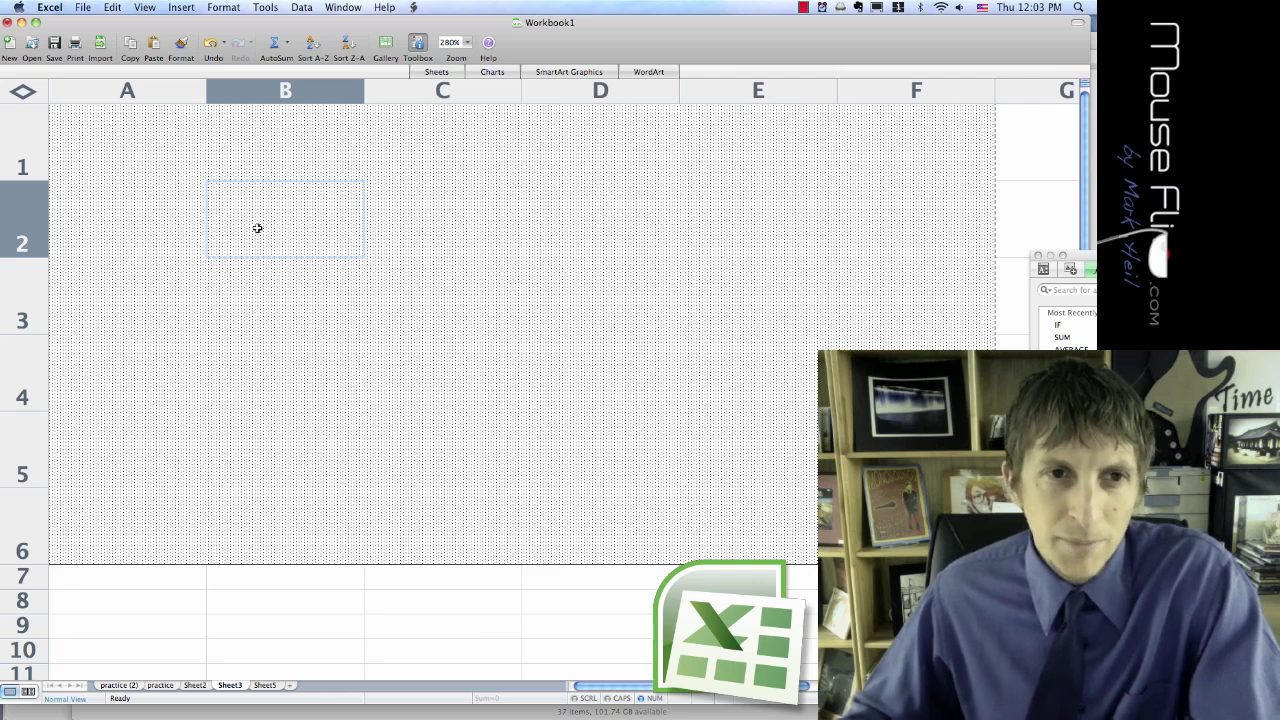
pyautogui.write('0')
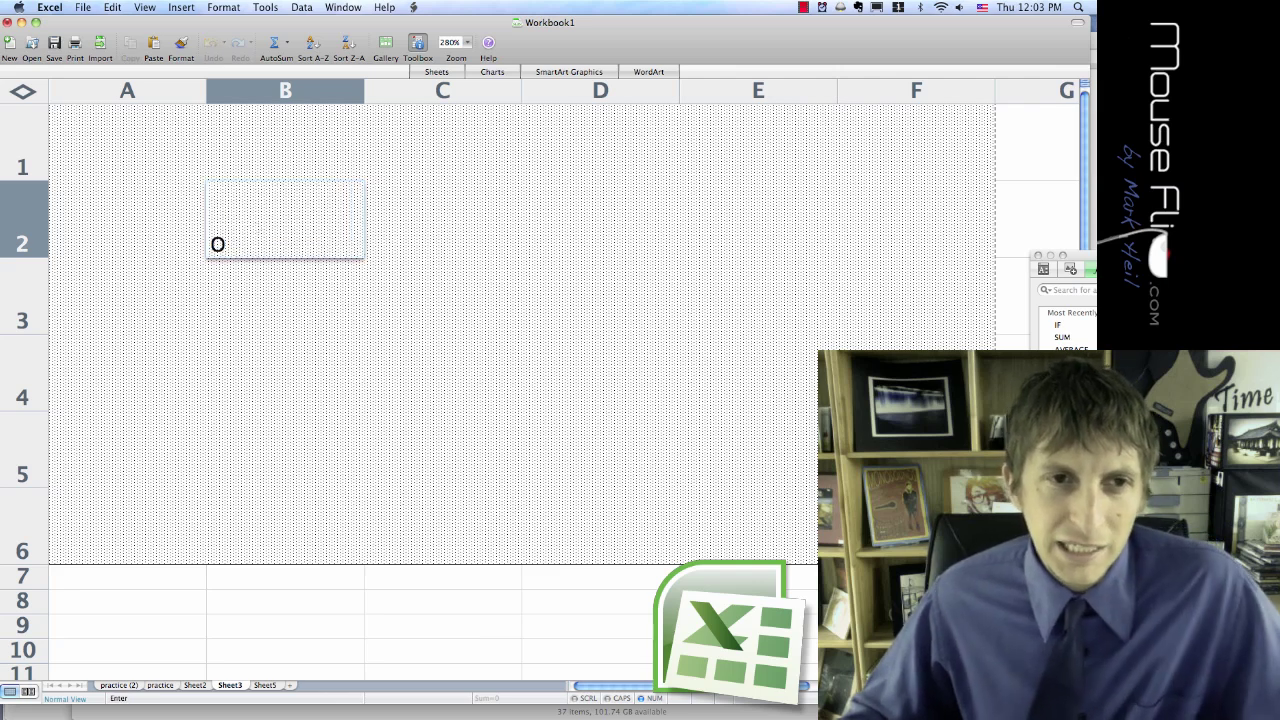
pyautogui.press('Return')
pyautogui.click(230, 255)
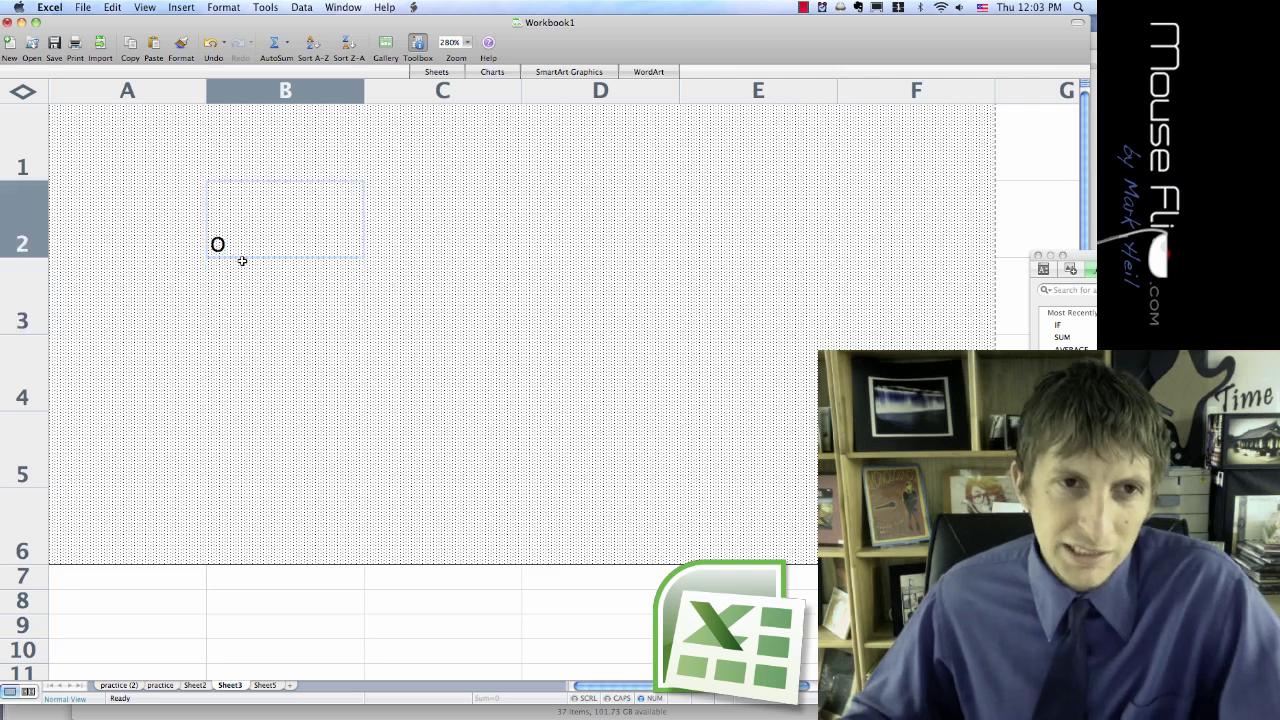
pyautogui.click(789, 370)
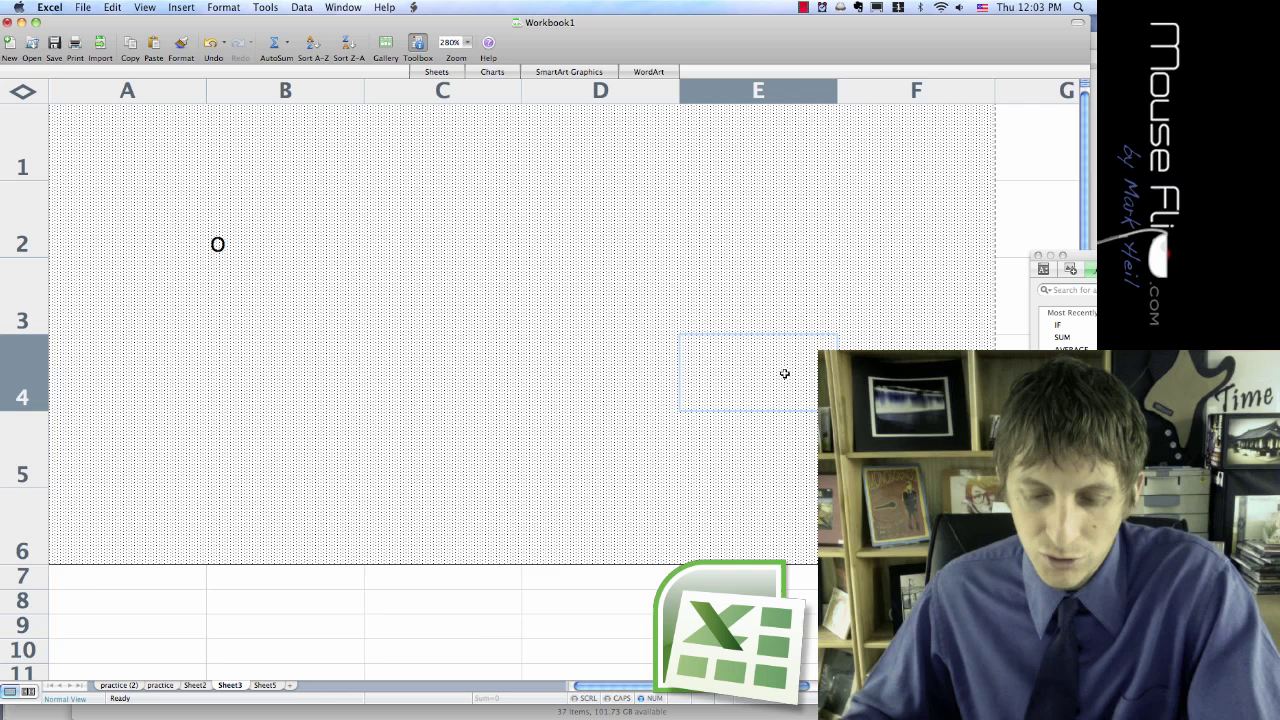
pyautogui.write('0')
pyautogui.press('Return')
pyautogui.click(291, 479)
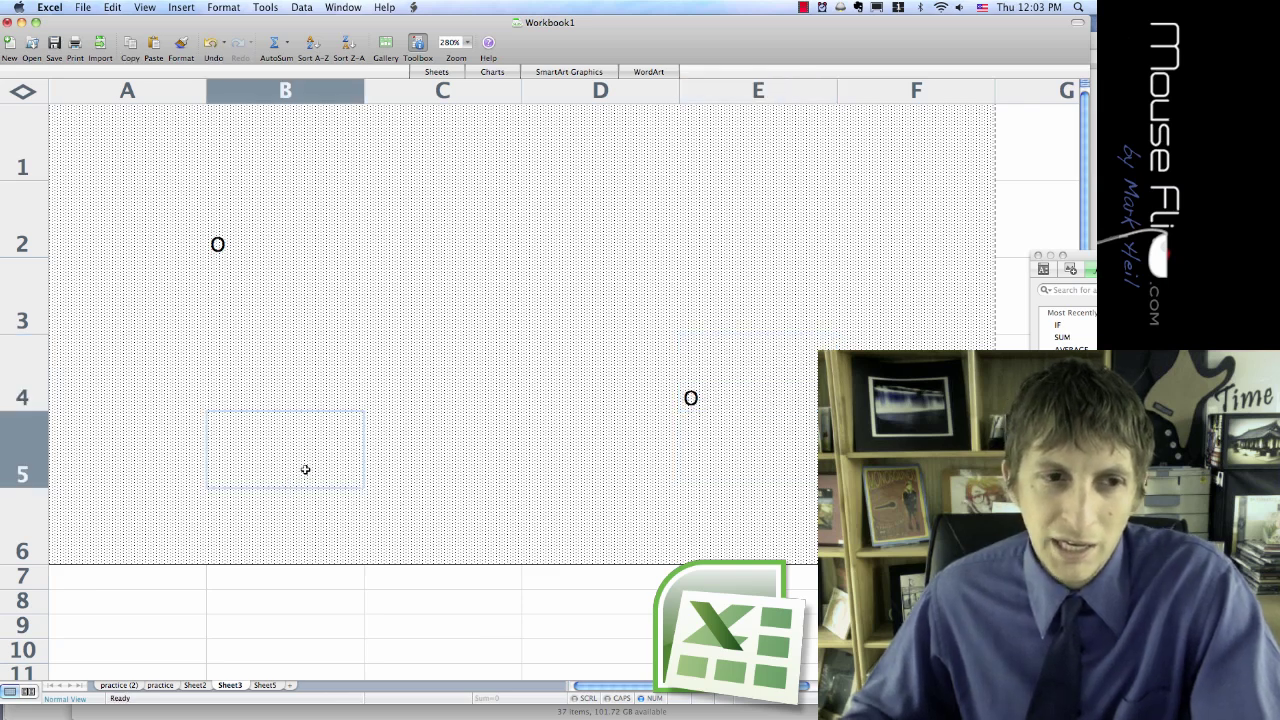
pyautogui.click(296, 511)
pyautogui.write('0')
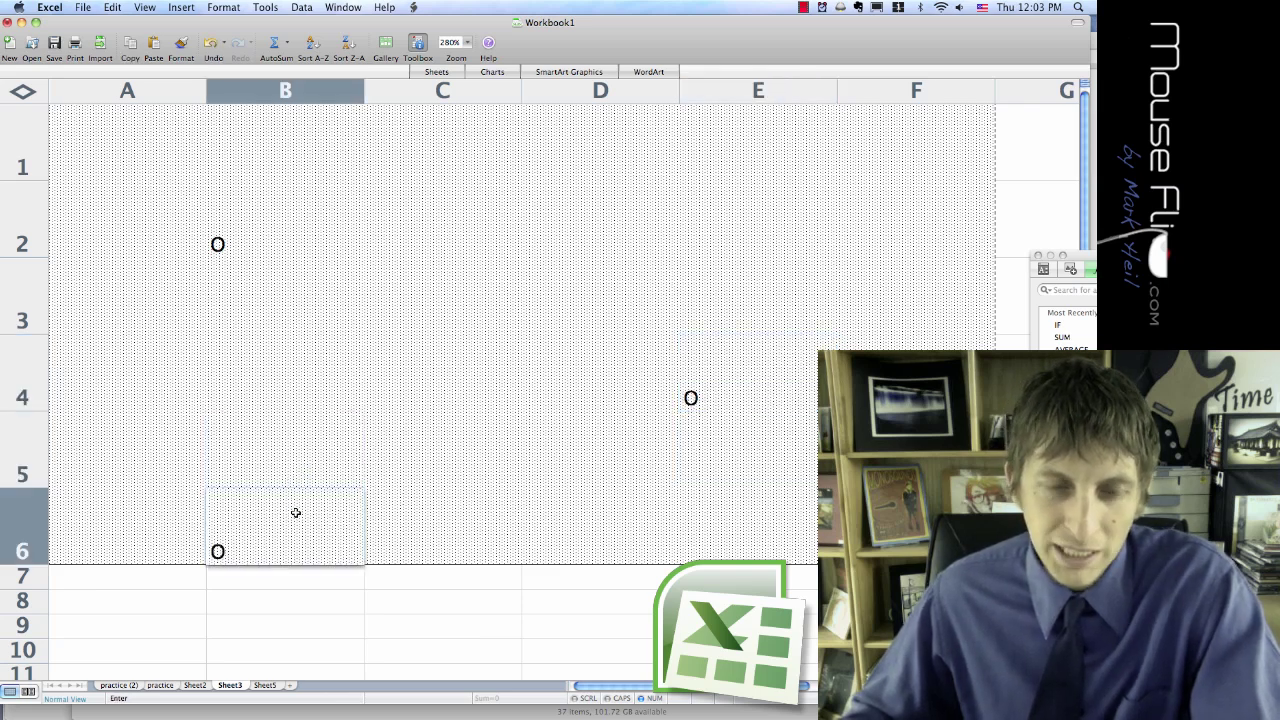
pyautogui.click(496, 518)
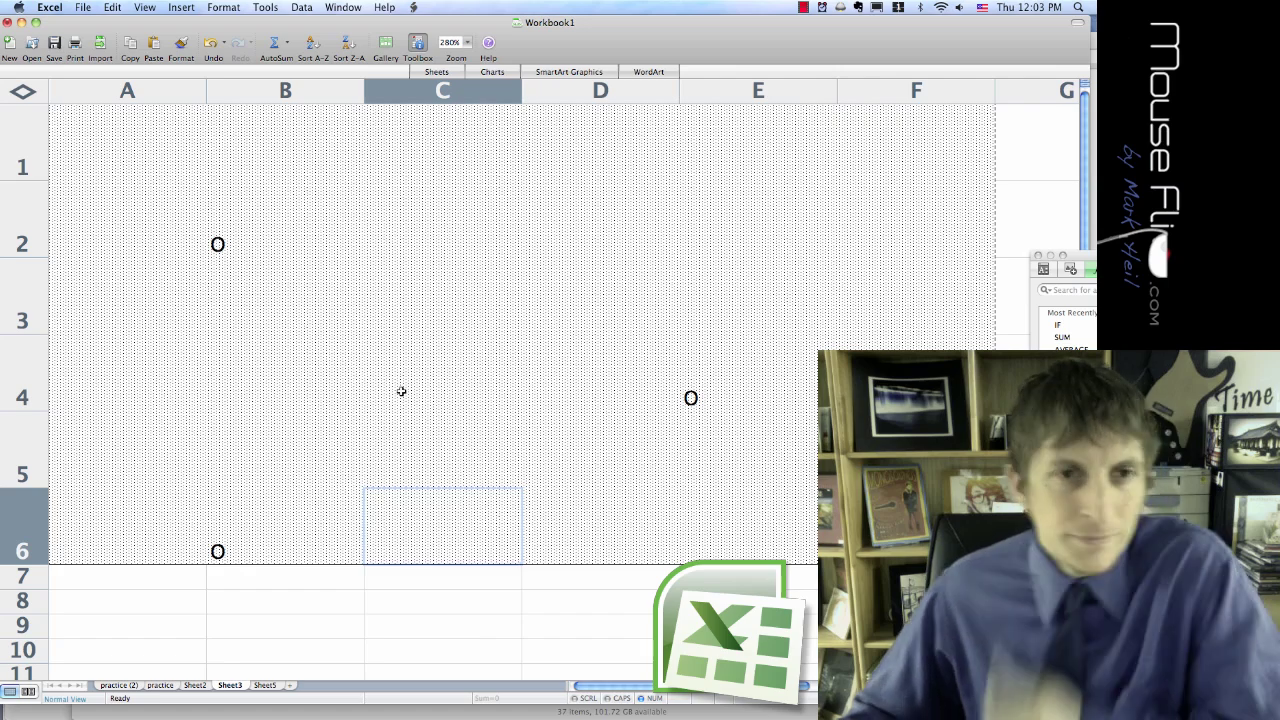
pyautogui.click(231, 244)
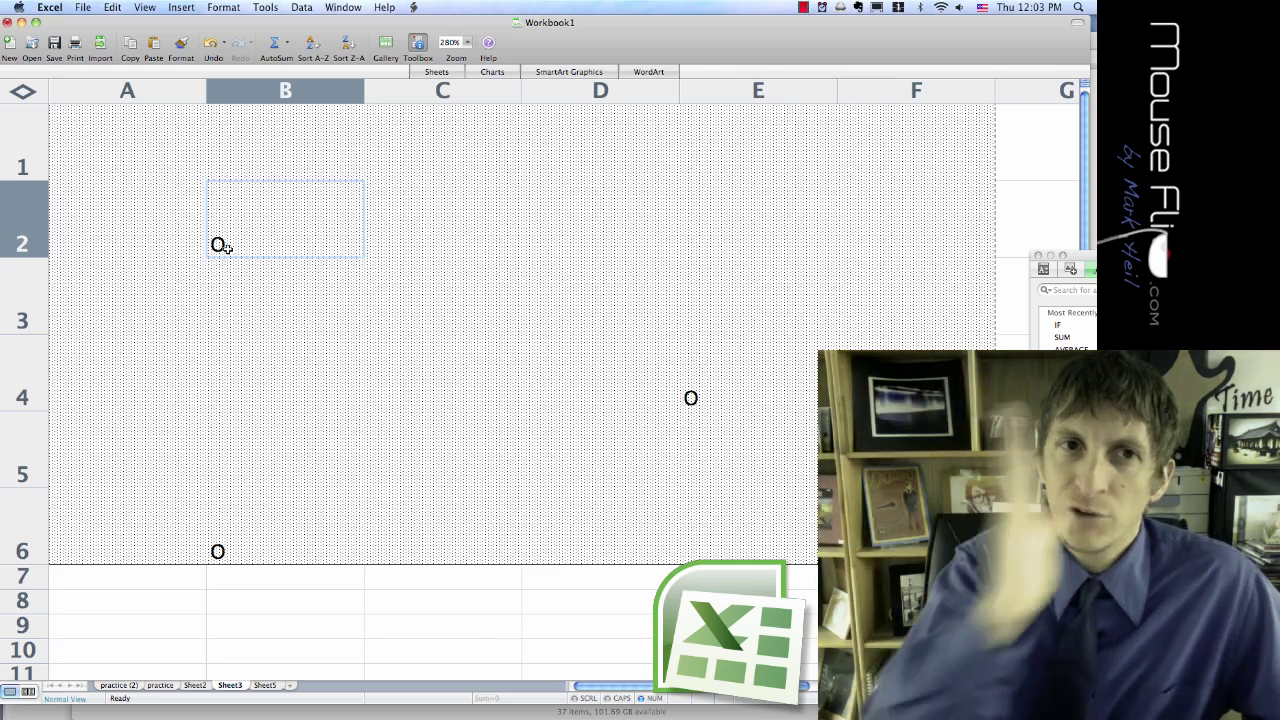
# - Center the contents of cells A1:F6 horizontally and vertically and give the block a pale turquoise fill color behind the dotted pattern
pyautogui.moveTo(92, 125); pyautogui.dragTo(900, 540)
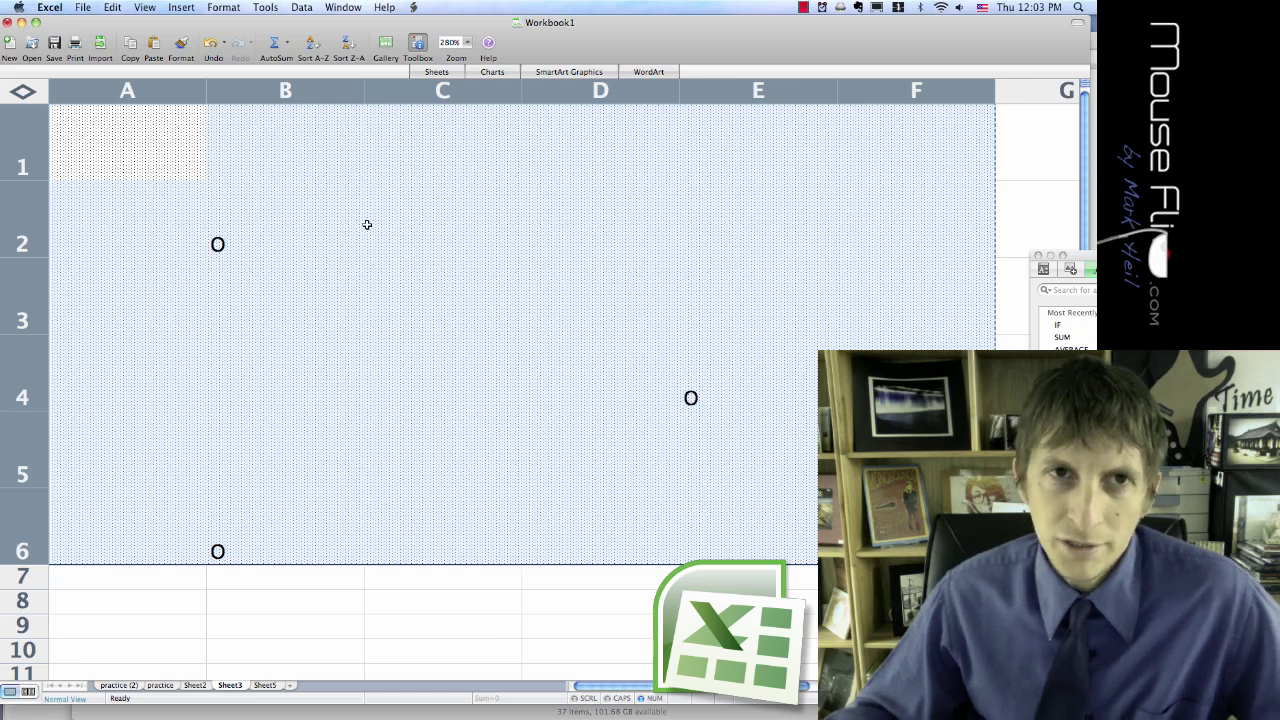
pyautogui.click(220, 9)
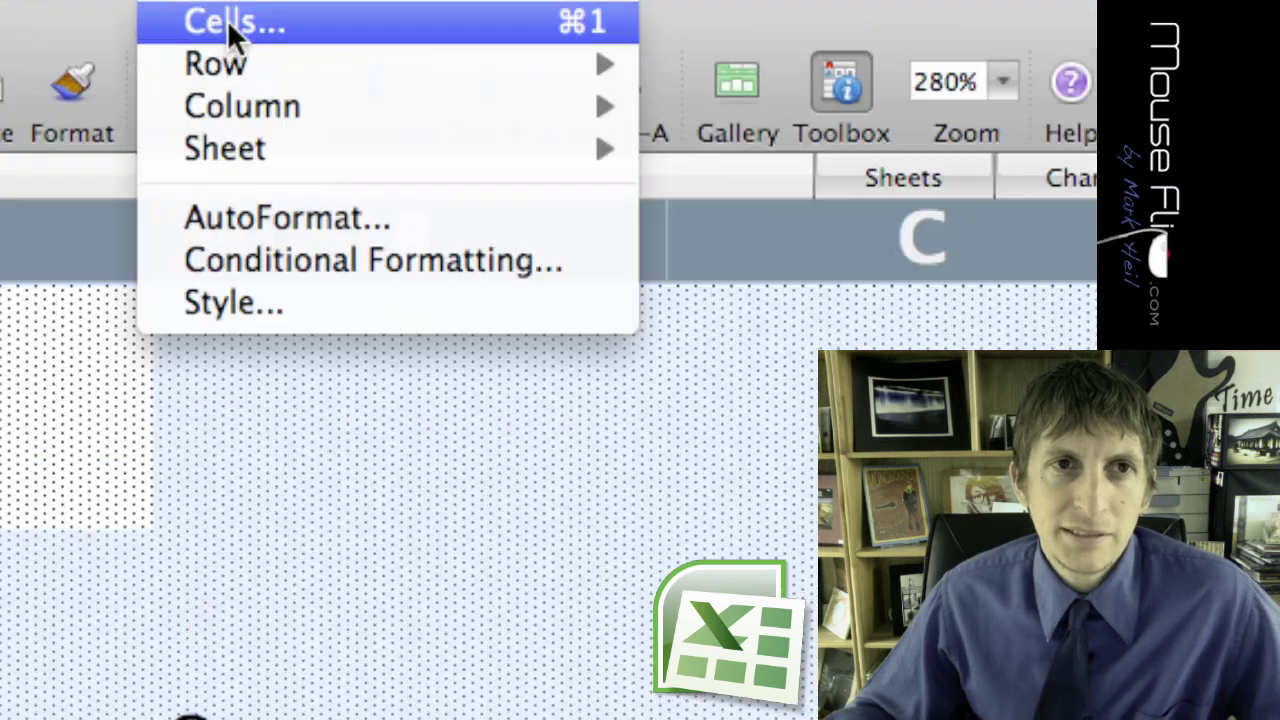
pyautogui.click(230, 24)
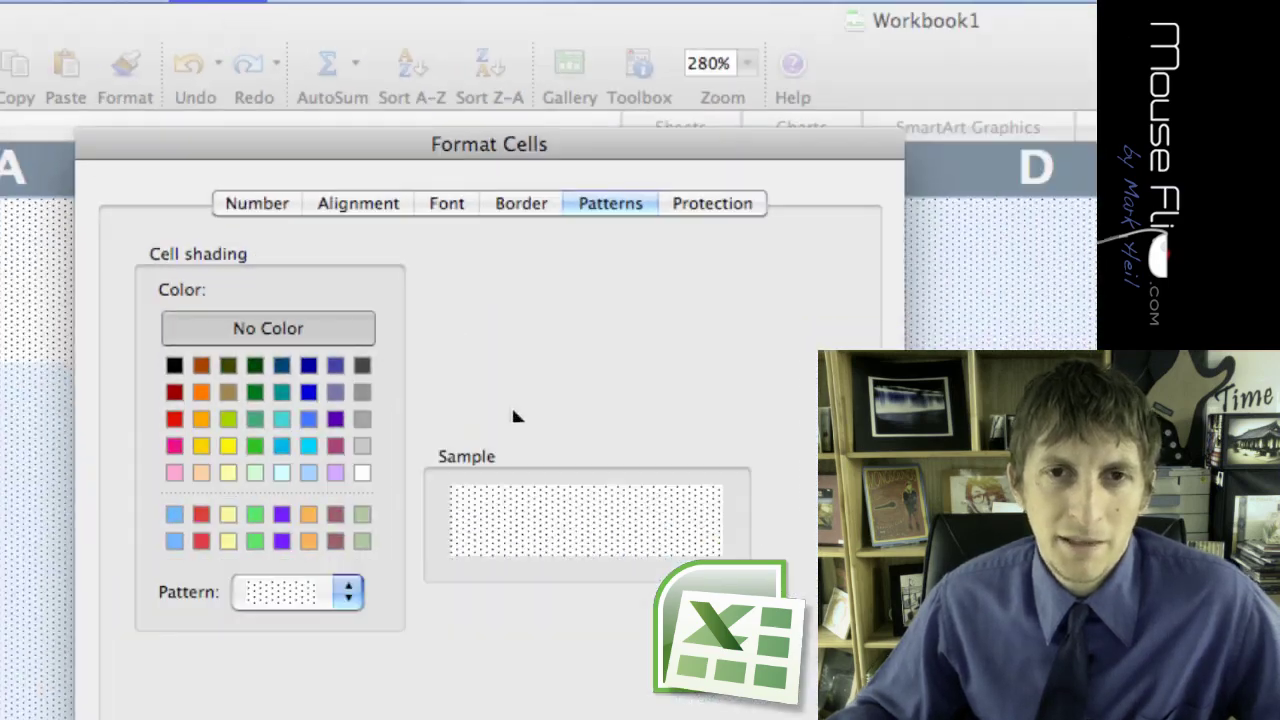
pyautogui.click(380, 203)
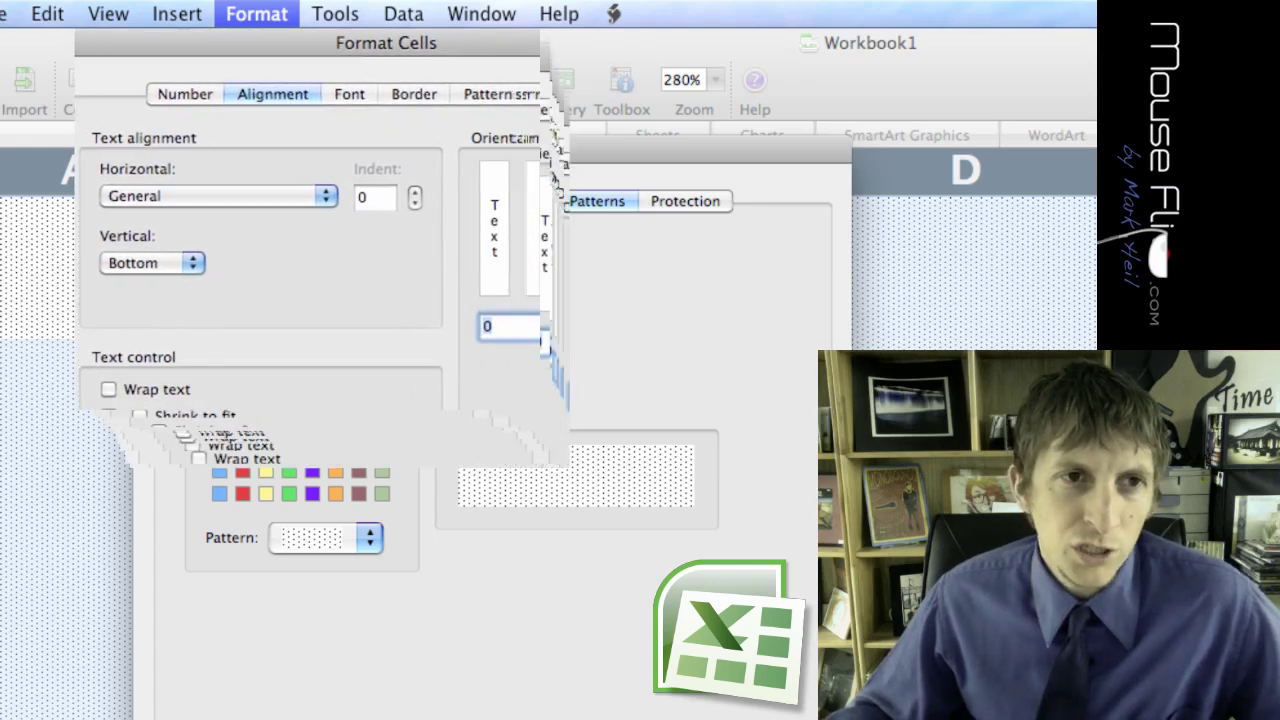
pyautogui.click(109, 195)
pyautogui.click(150, 197)
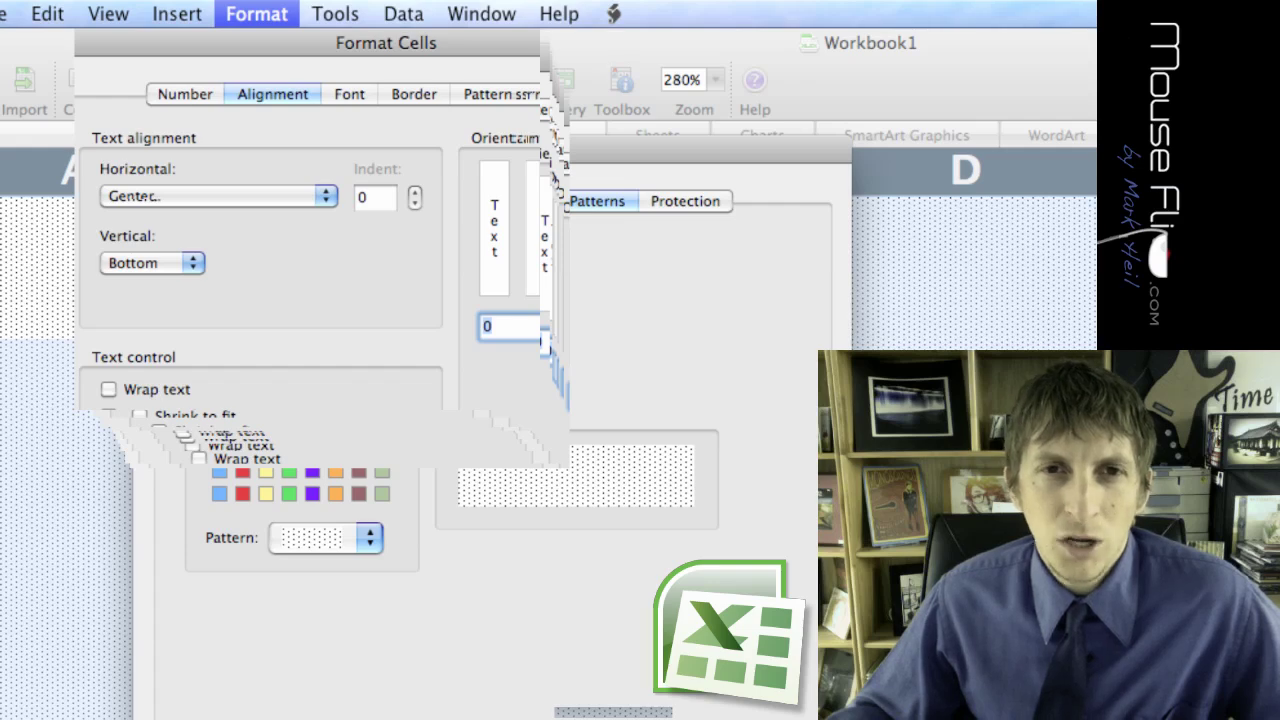
pyautogui.click(483, 97)
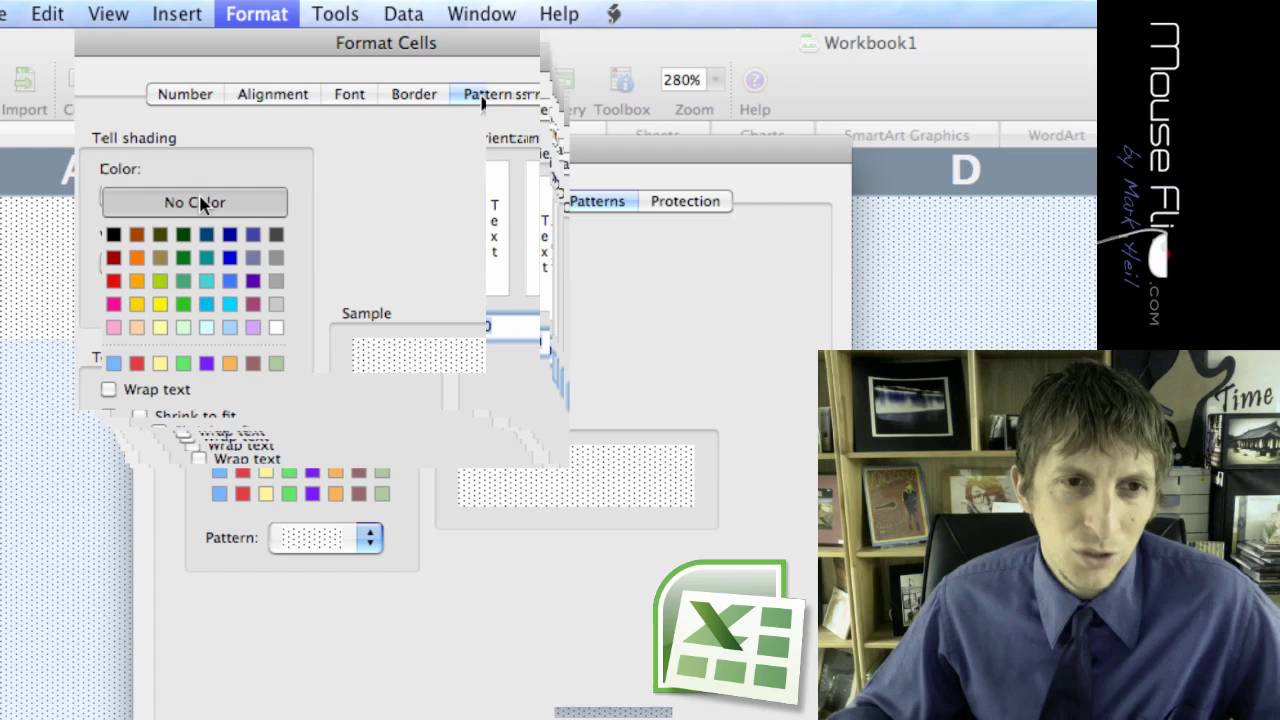
pyautogui.click(208, 328)
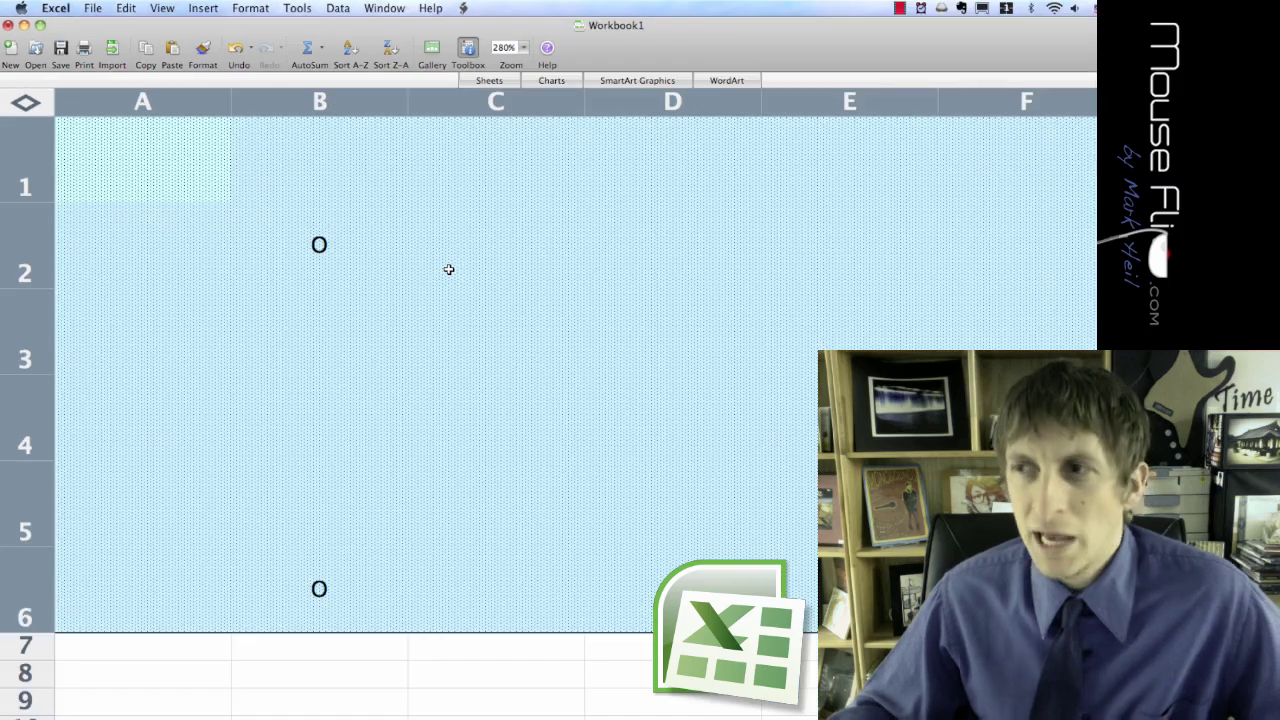
pyautogui.click(397, 273)
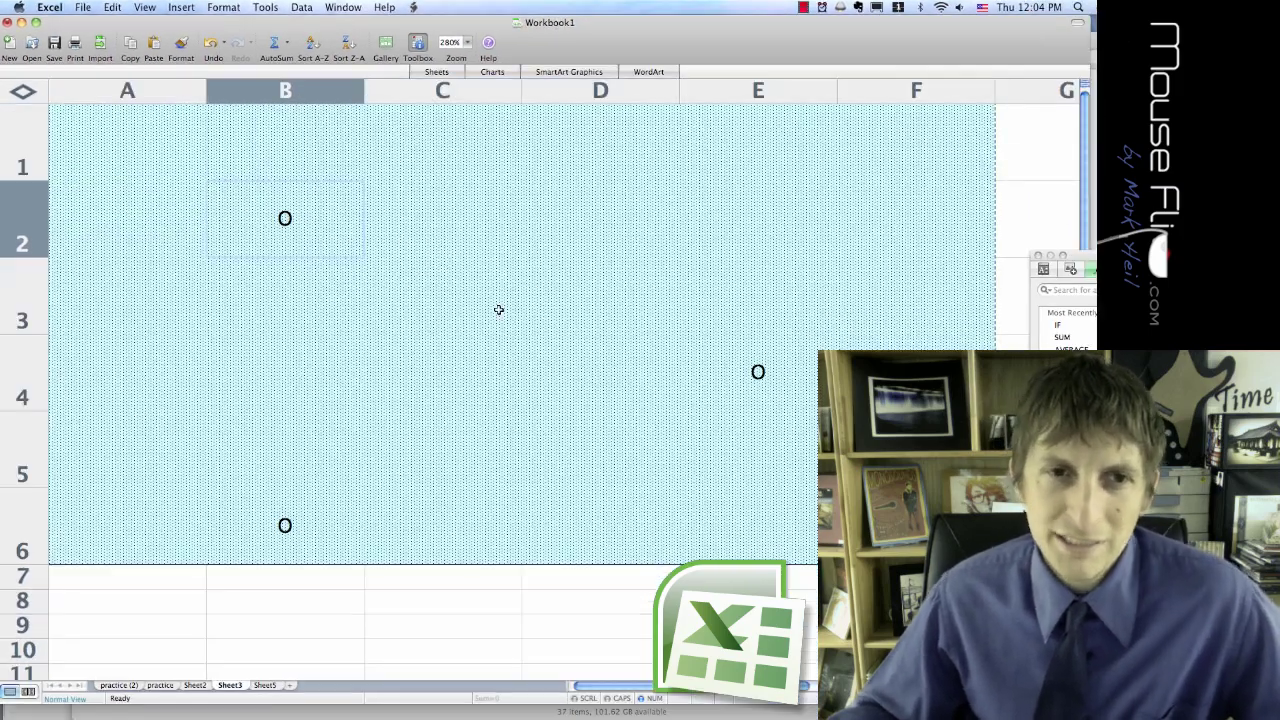
pyautogui.click(486, 357)
pyautogui.click(284, 218)
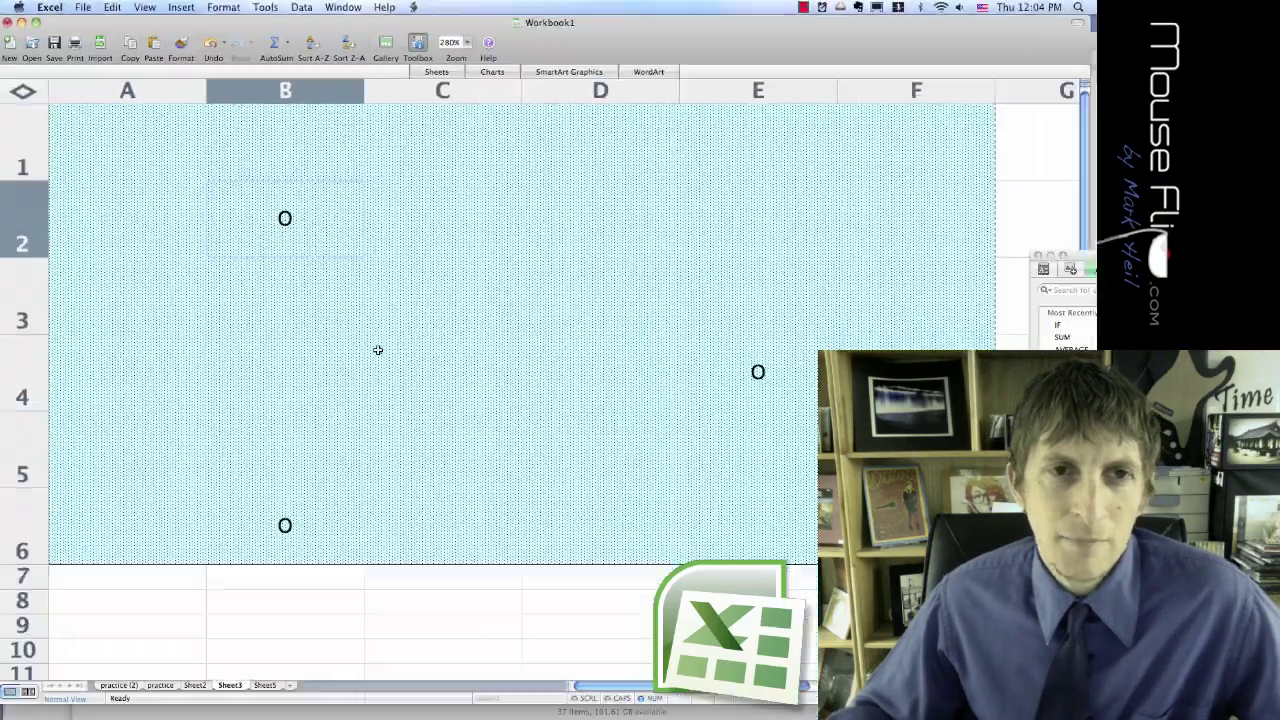
pyautogui.click(374, 348)
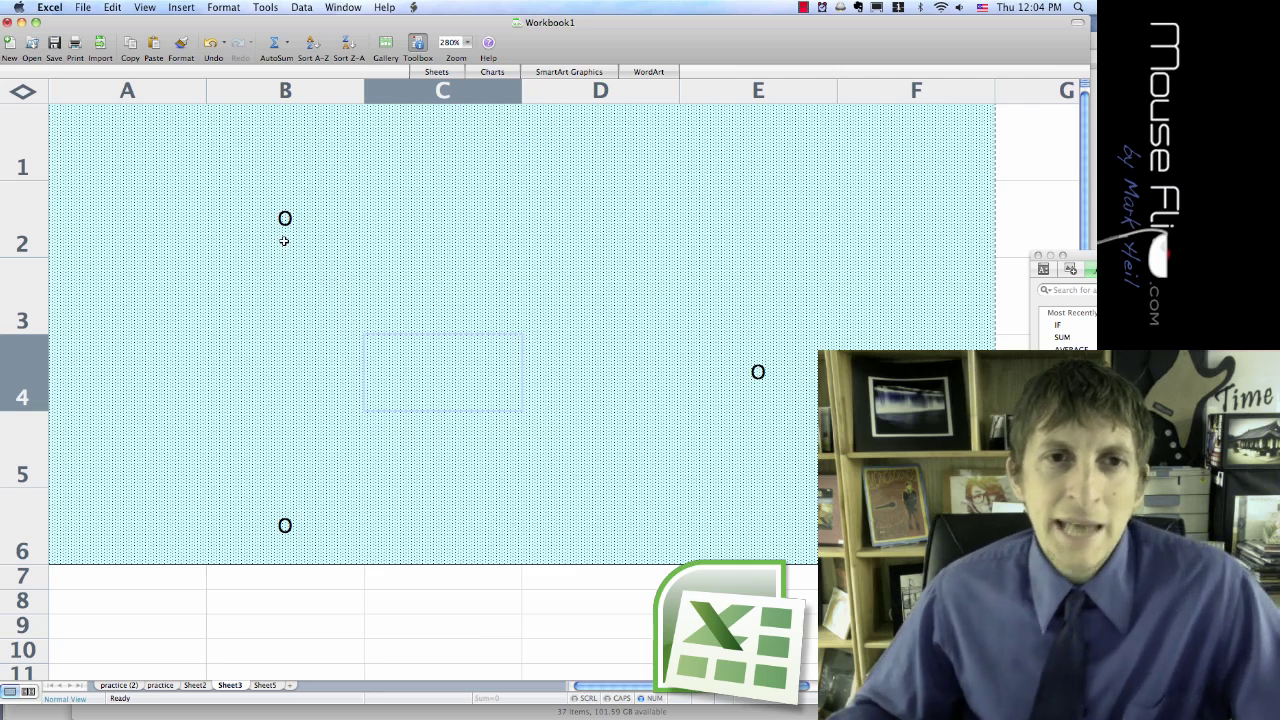
pyautogui.click(323, 285)
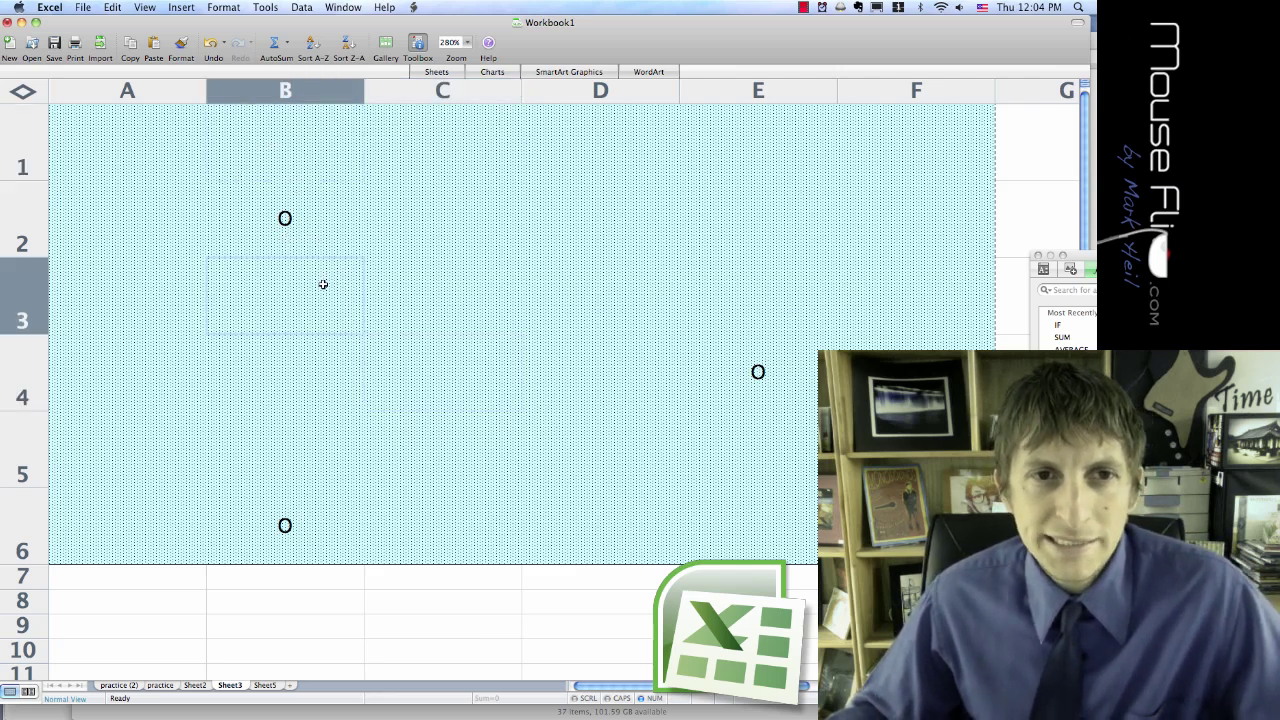
pyautogui.click(508, 342)
pyautogui.click(530, 328)
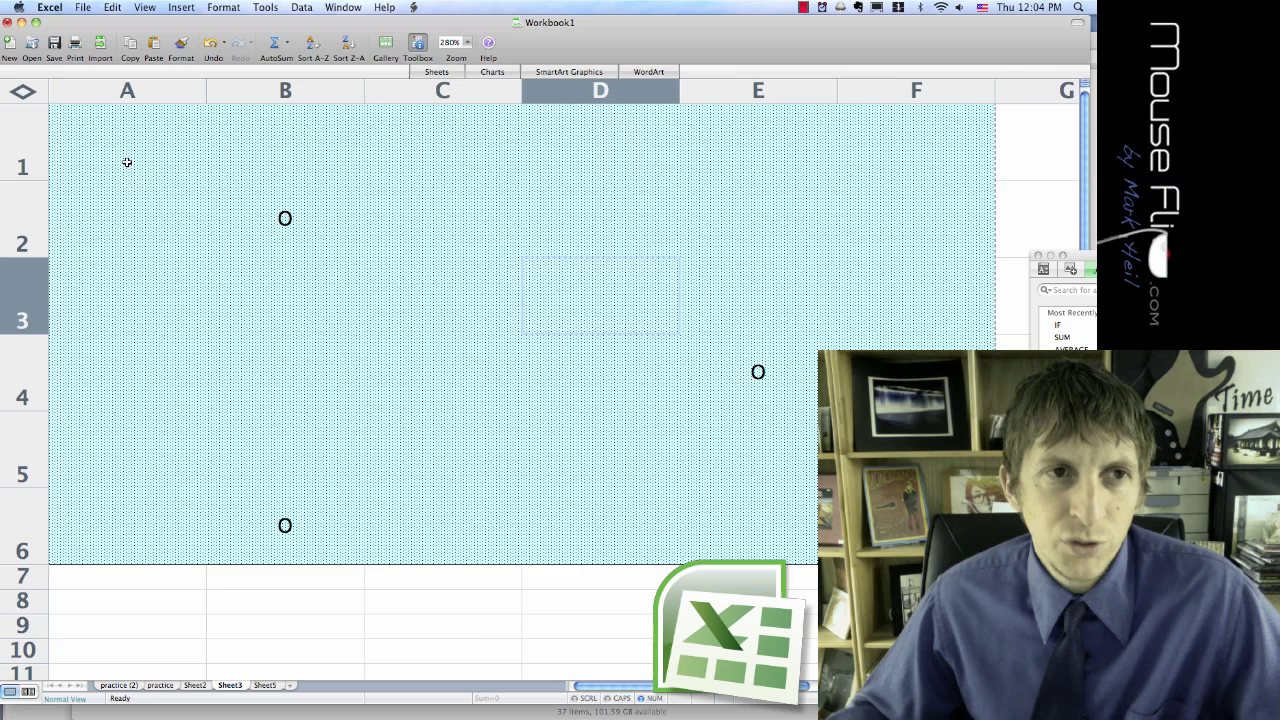
# - Add thin outline and inside borders to cells A1:F6 and pick blue as the border line color
pyautogui.moveTo(94, 137); pyautogui.dragTo(900, 525)
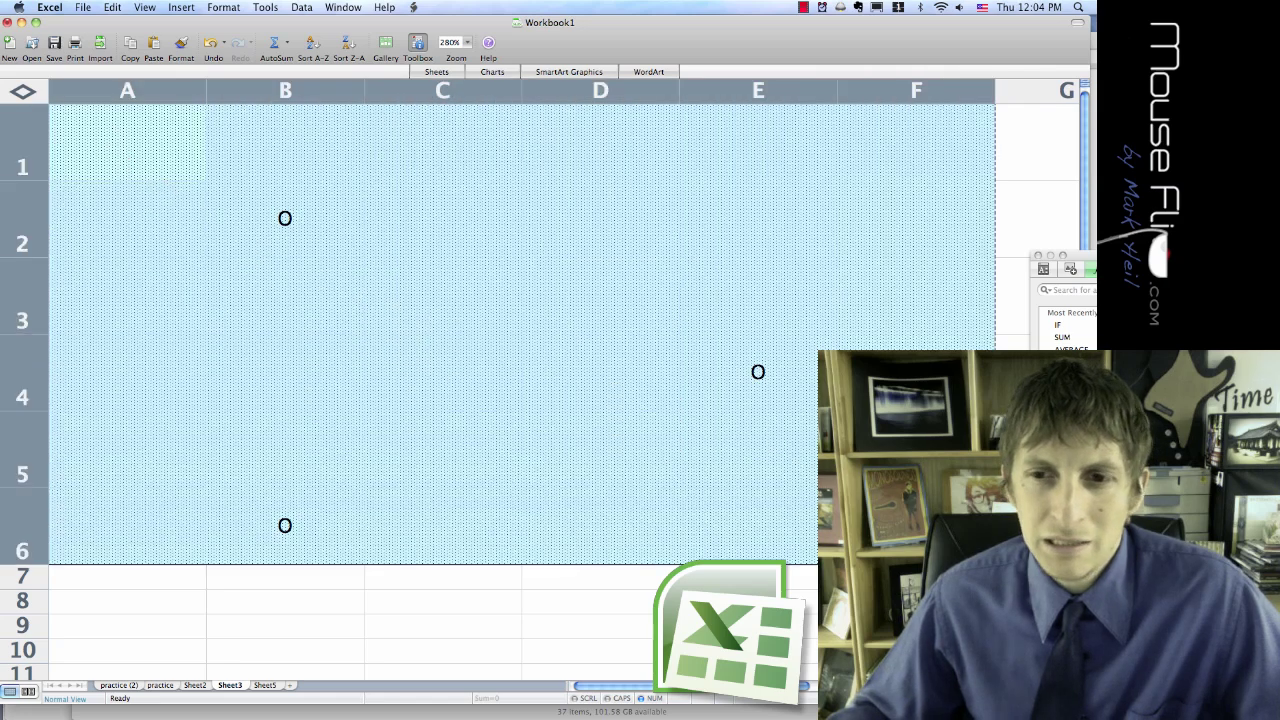
pyautogui.click(232, 7)
pyautogui.click(236, 22)
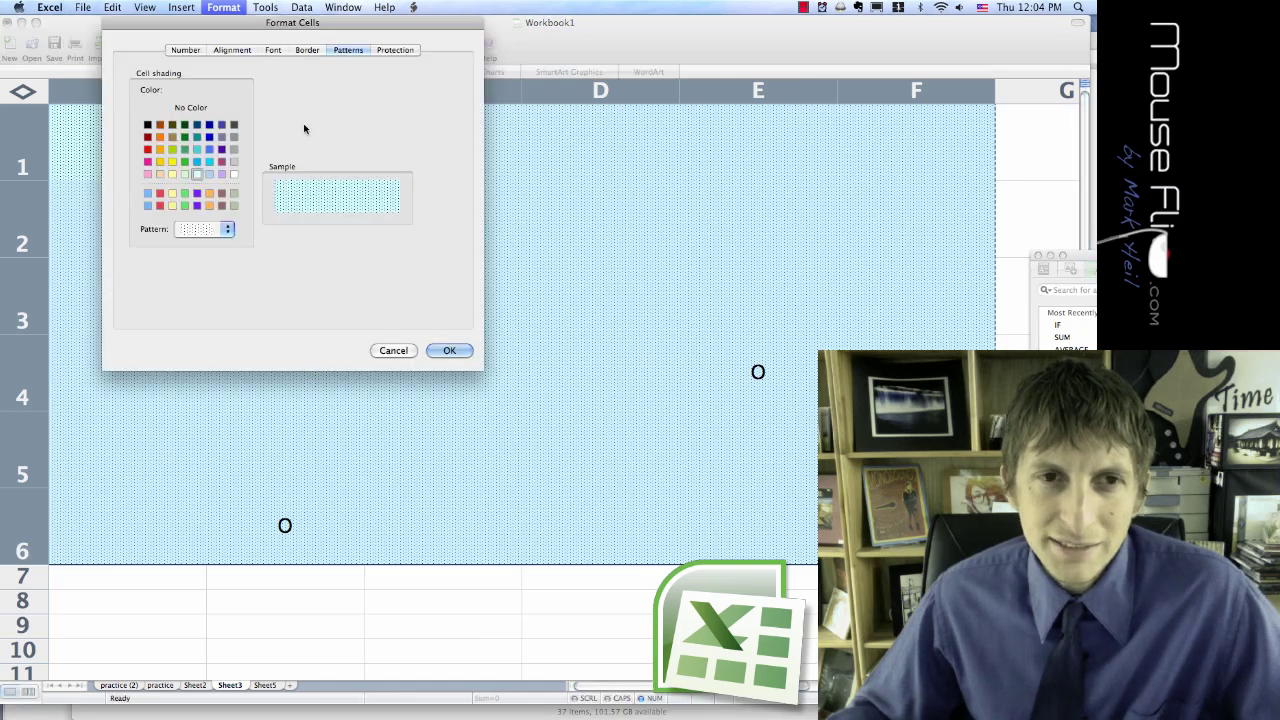
pyautogui.click(300, 51)
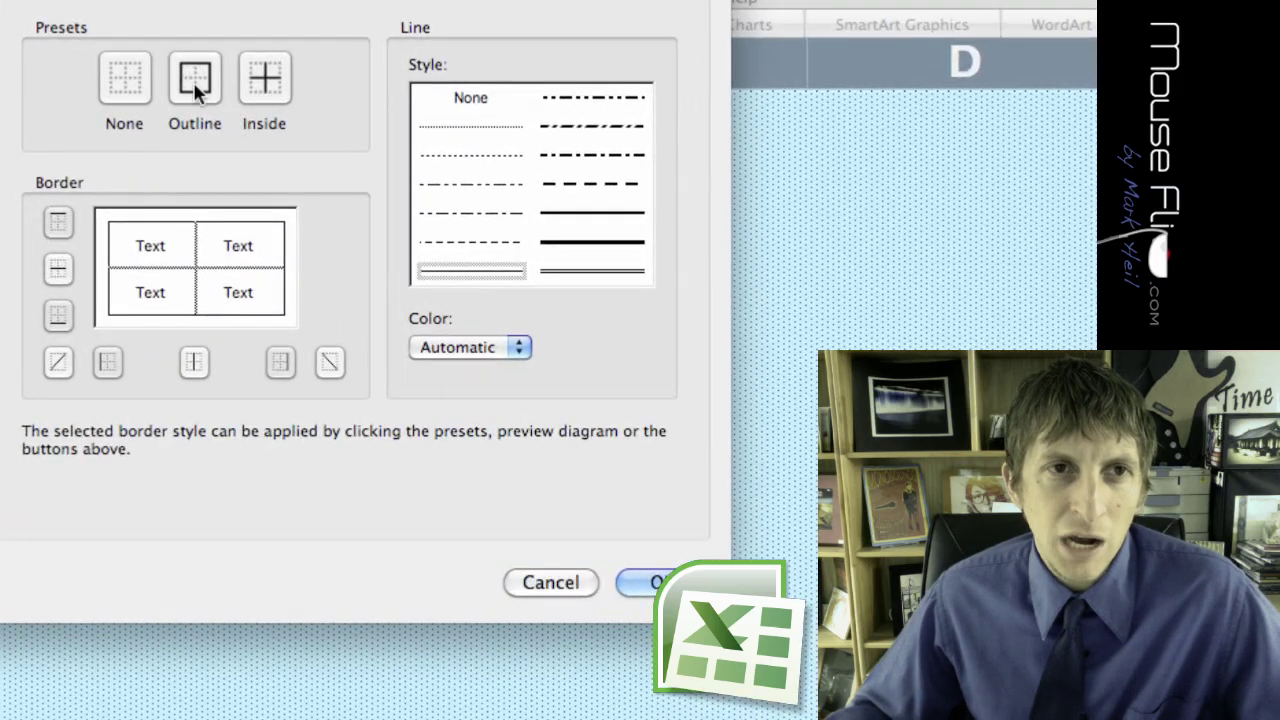
pyautogui.click(197, 90)
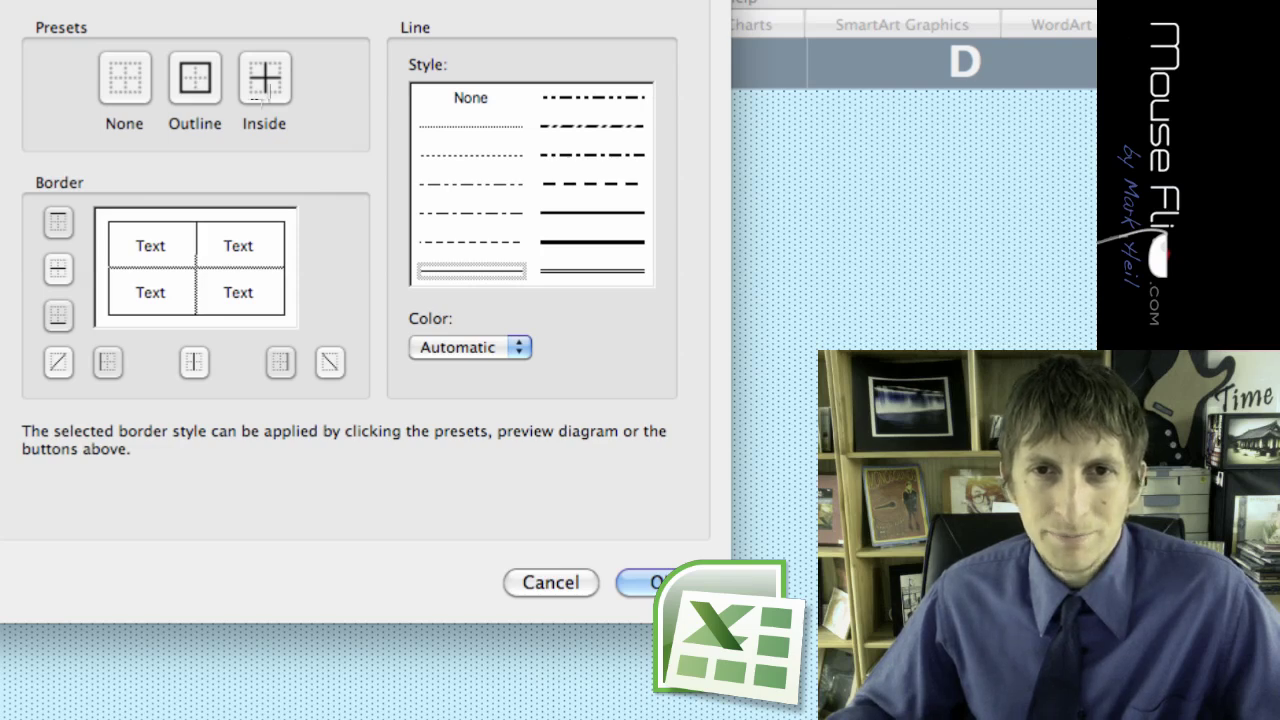
pyautogui.click(424, 350)
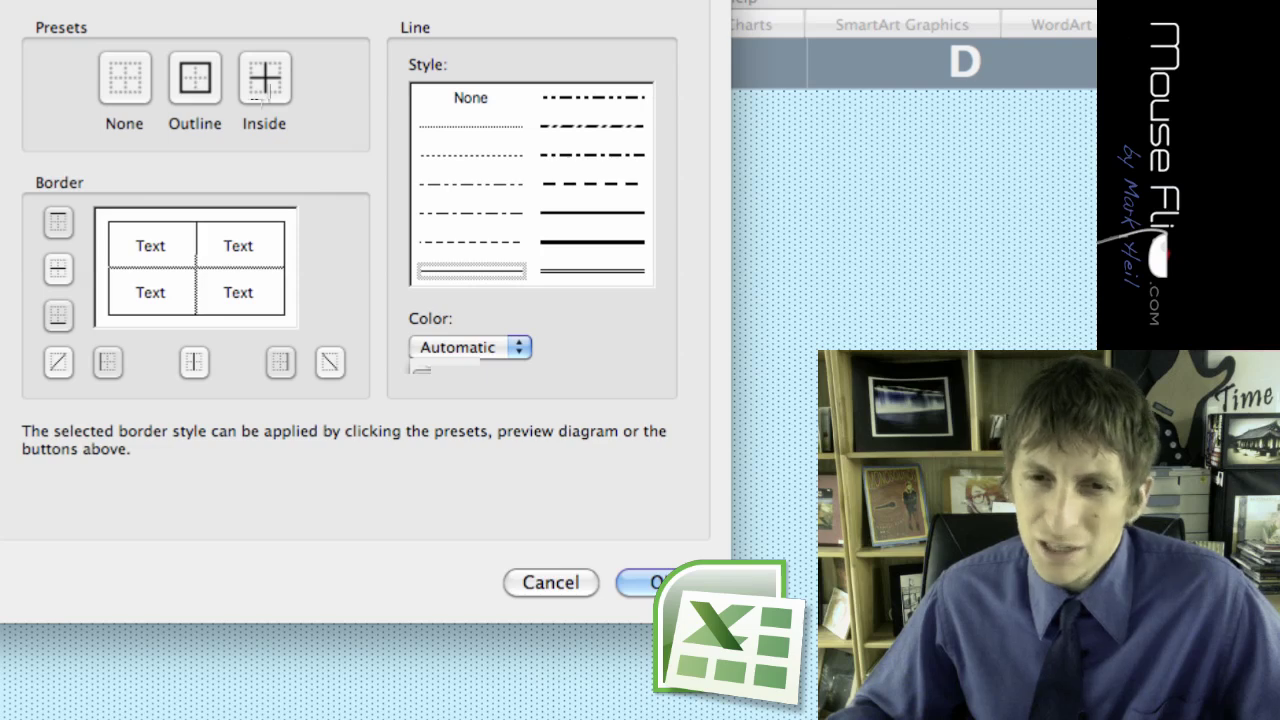
pyautogui.click(424, 370)
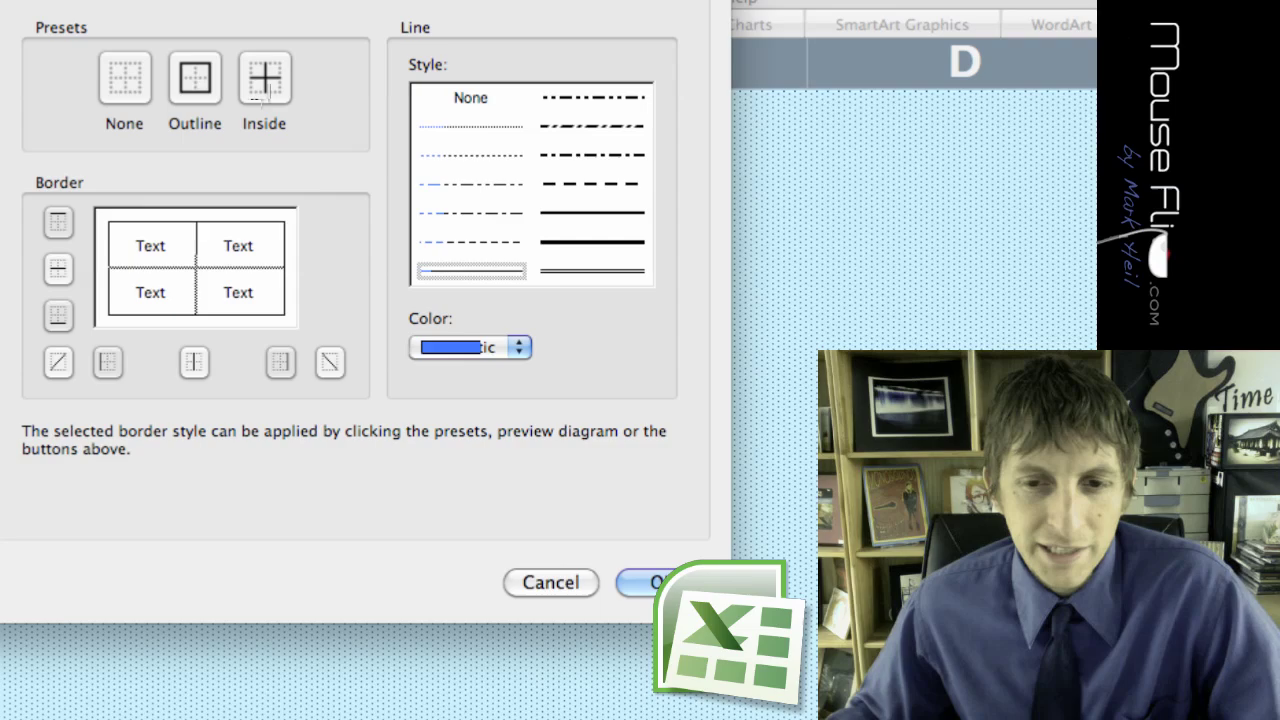
pyautogui.click(651, 580)
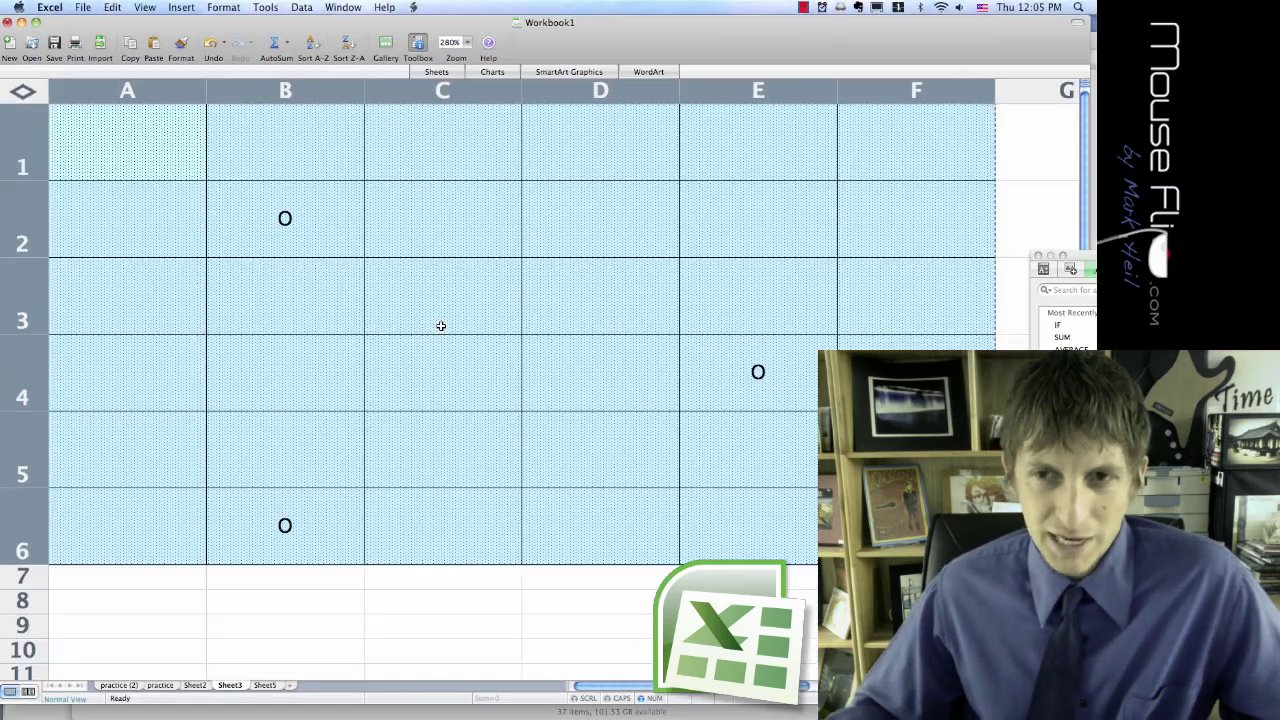
pyautogui.click(385, 300)
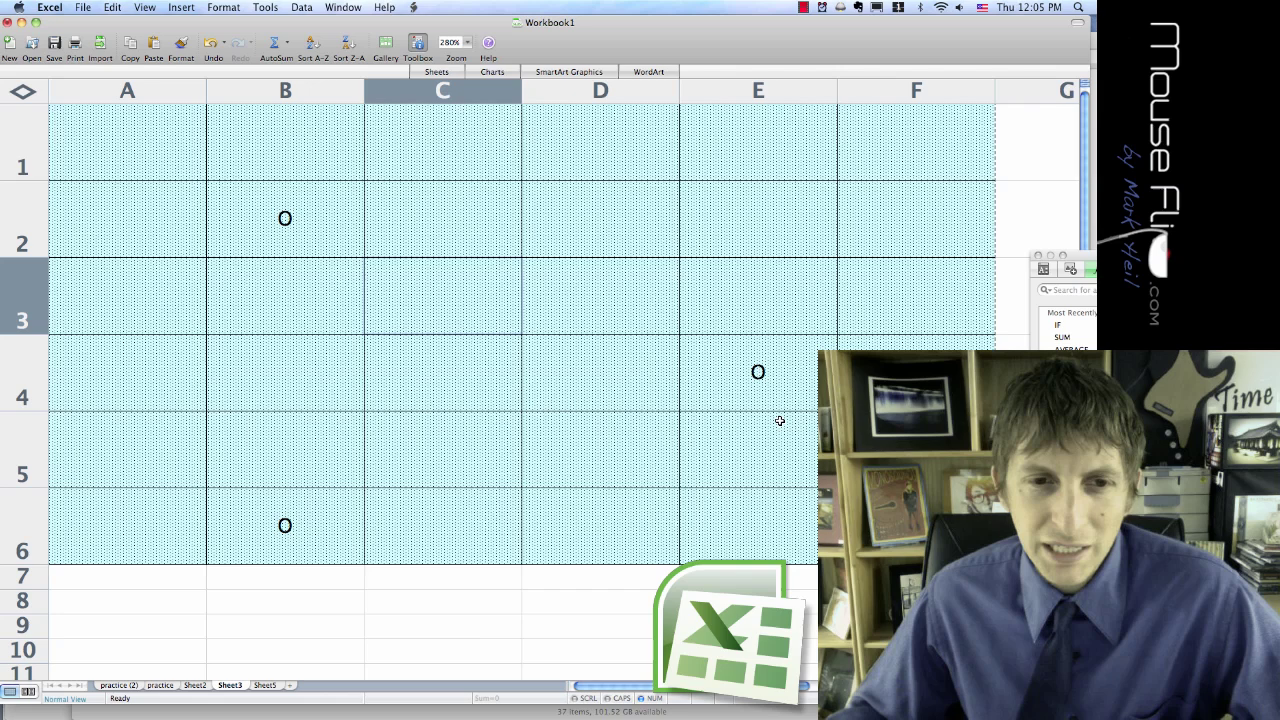
pyautogui.click(719, 497)
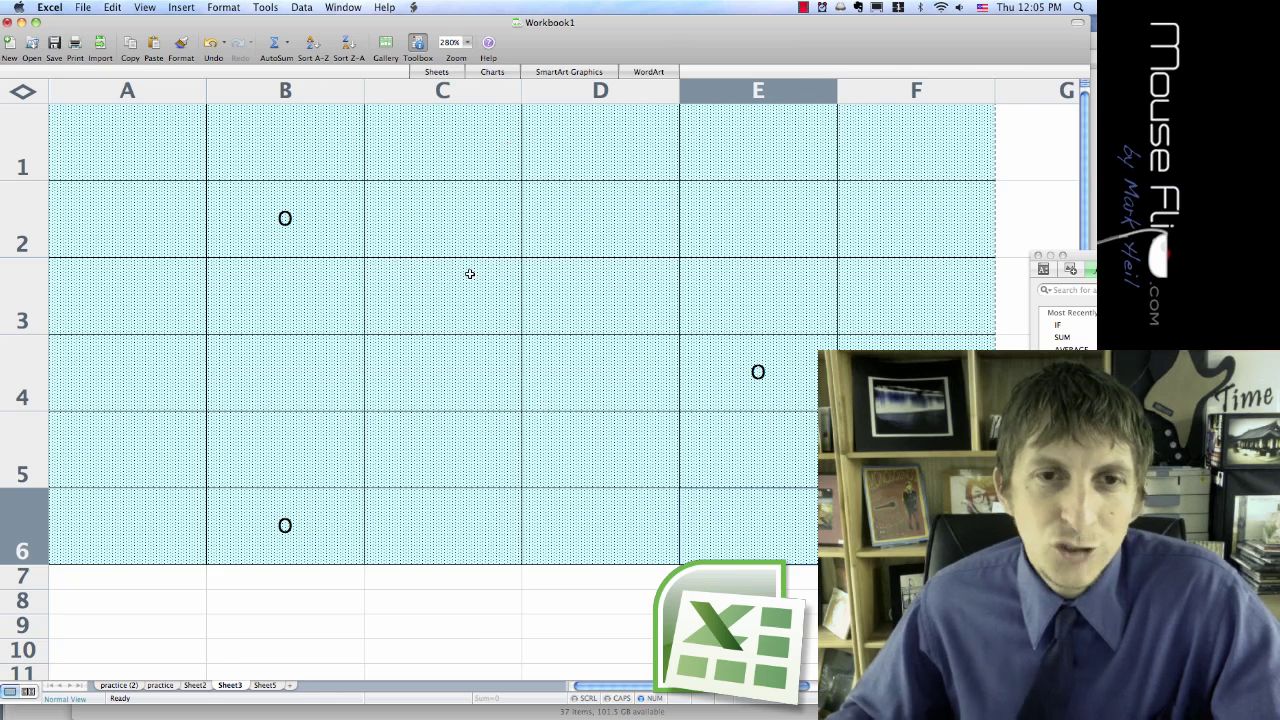
pyautogui.click(437, 219)
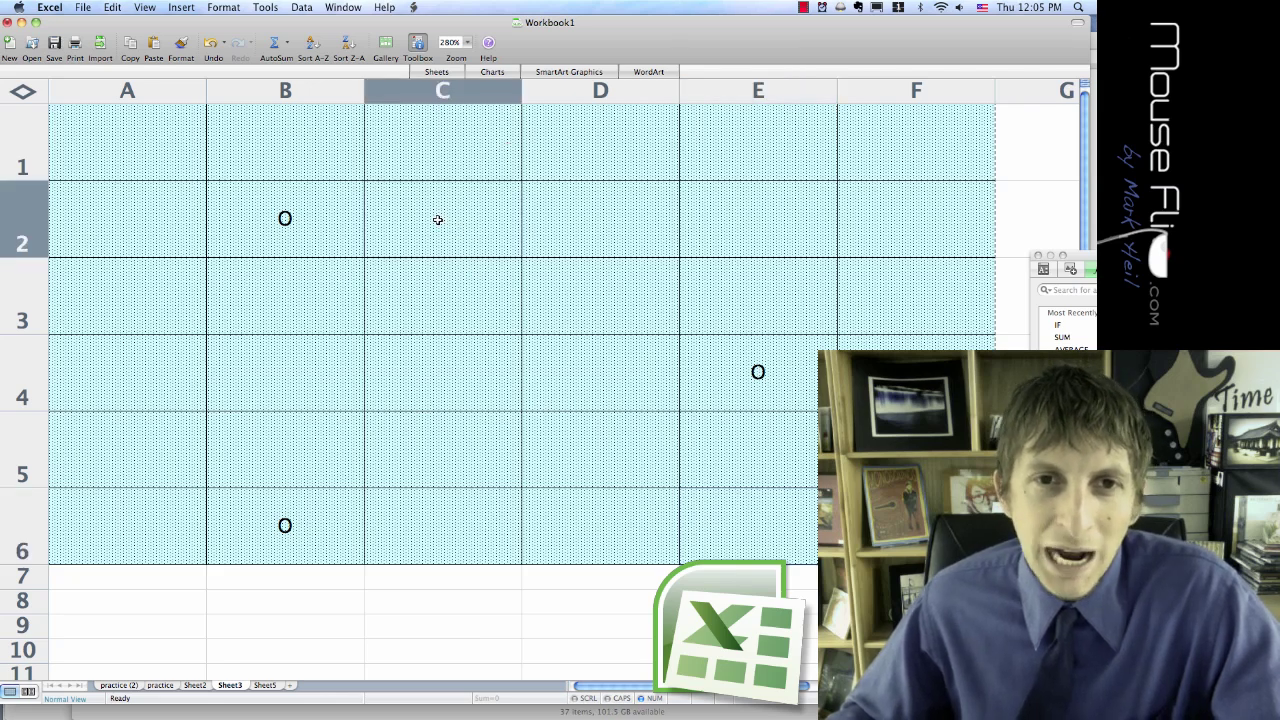
# - Move the Formula Builder over columns E and F, and fill cell C2 with solid grayish purple without a pattern
pyautogui.moveTo(1079, 262); pyautogui.dragTo(722, 178)
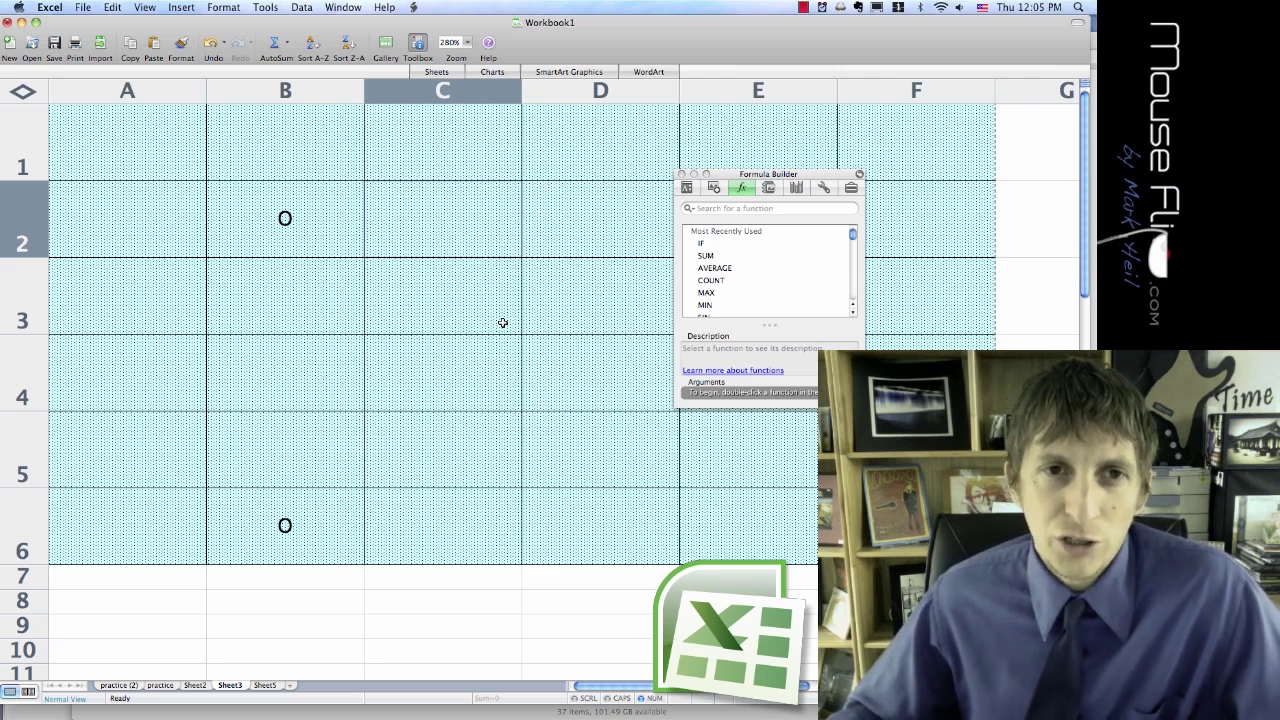
pyautogui.click(230, 9)
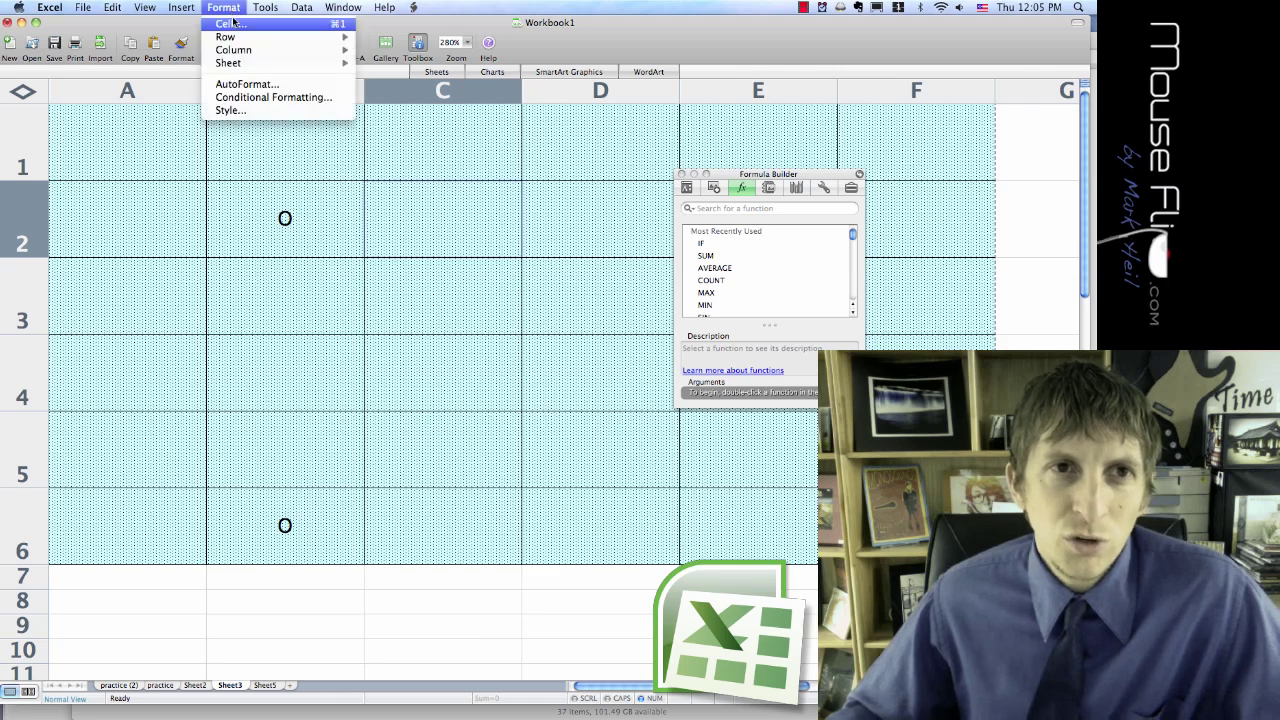
pyautogui.click(232, 24)
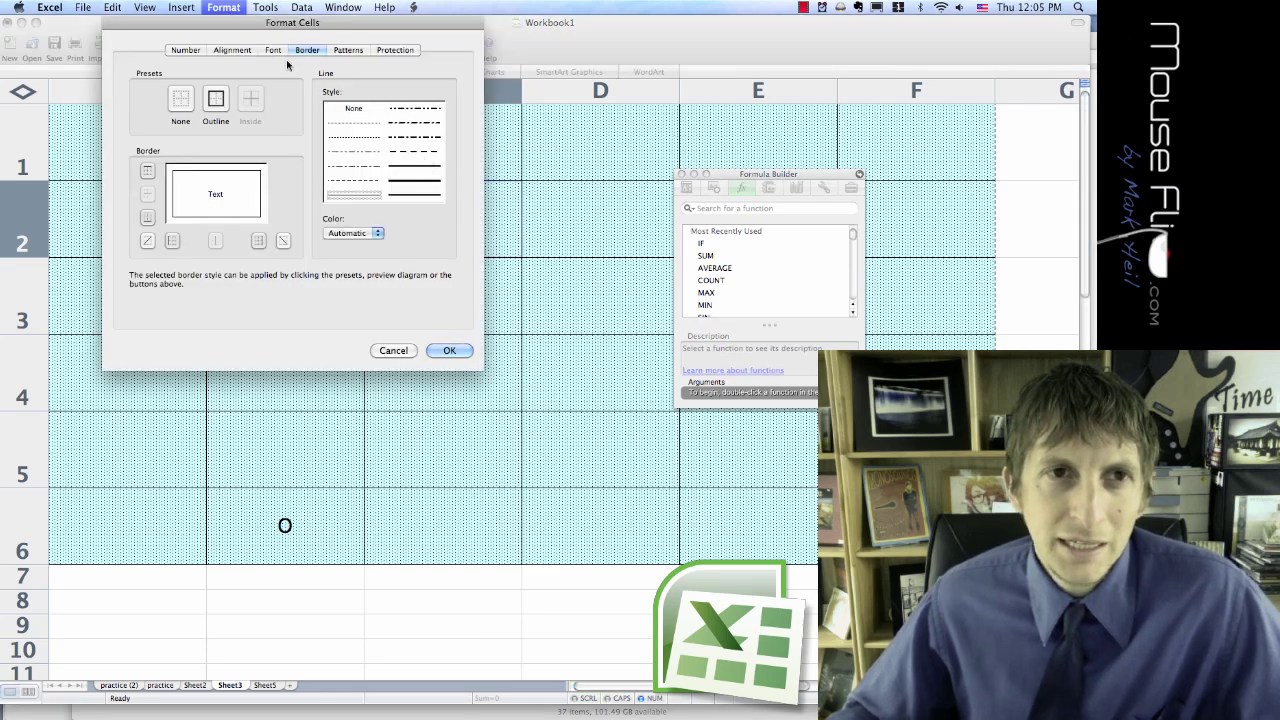
pyautogui.click(348, 50)
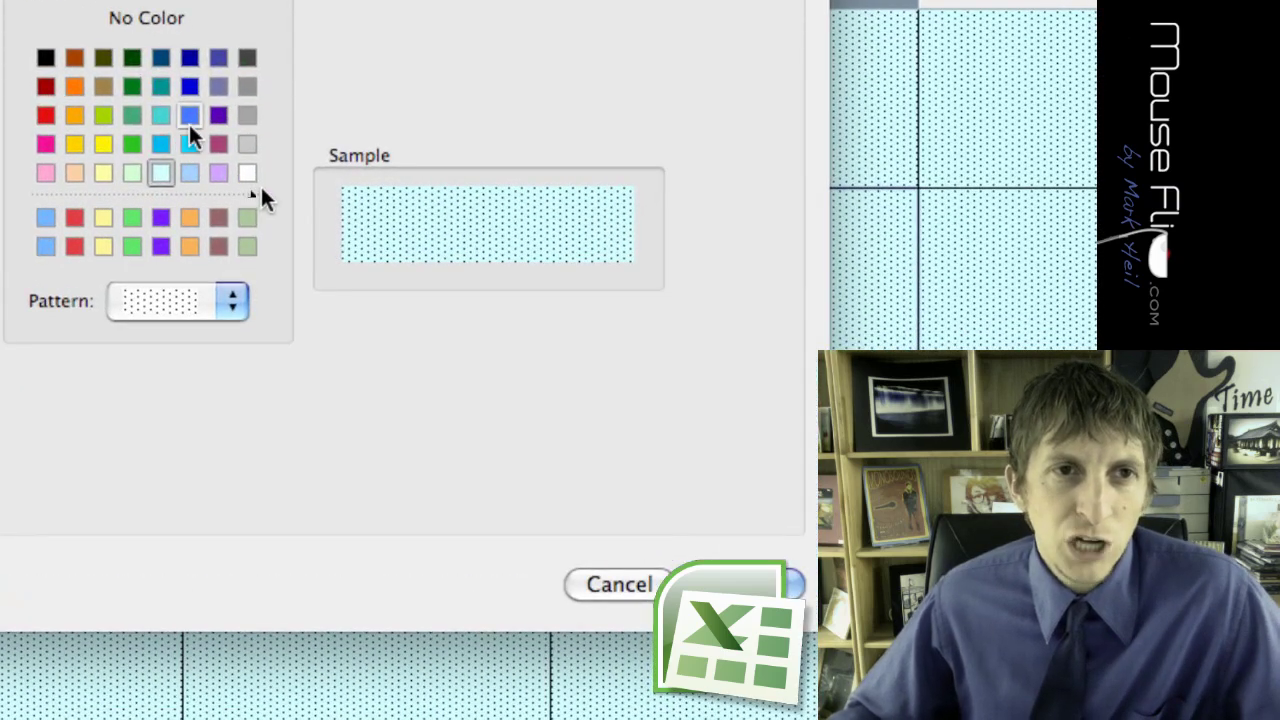
pyautogui.click(219, 87)
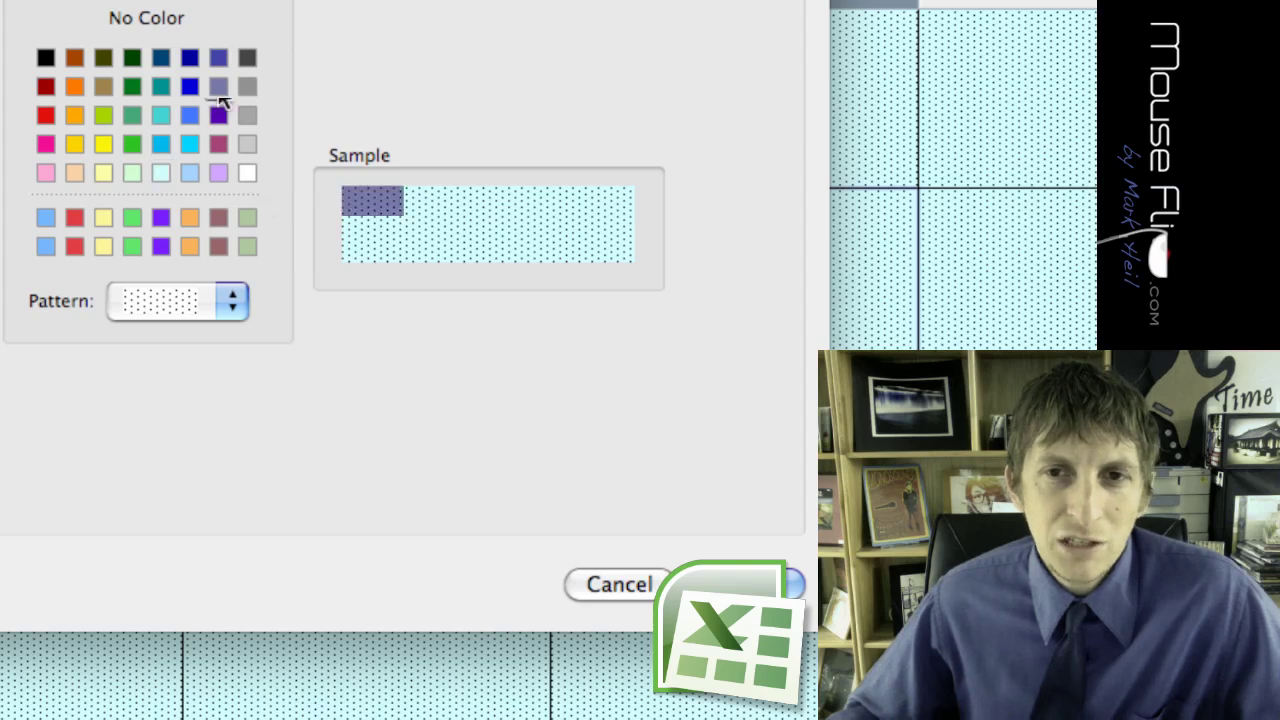
pyautogui.click(164, 304)
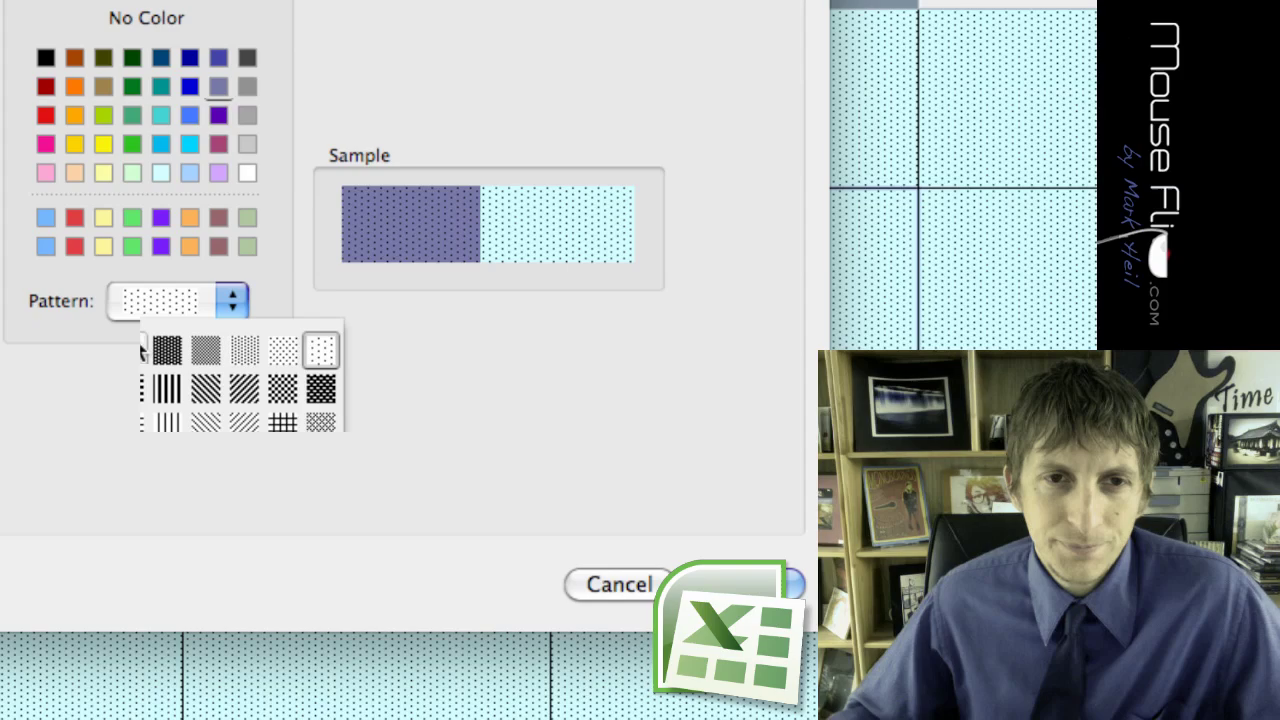
pyautogui.click(141, 352)
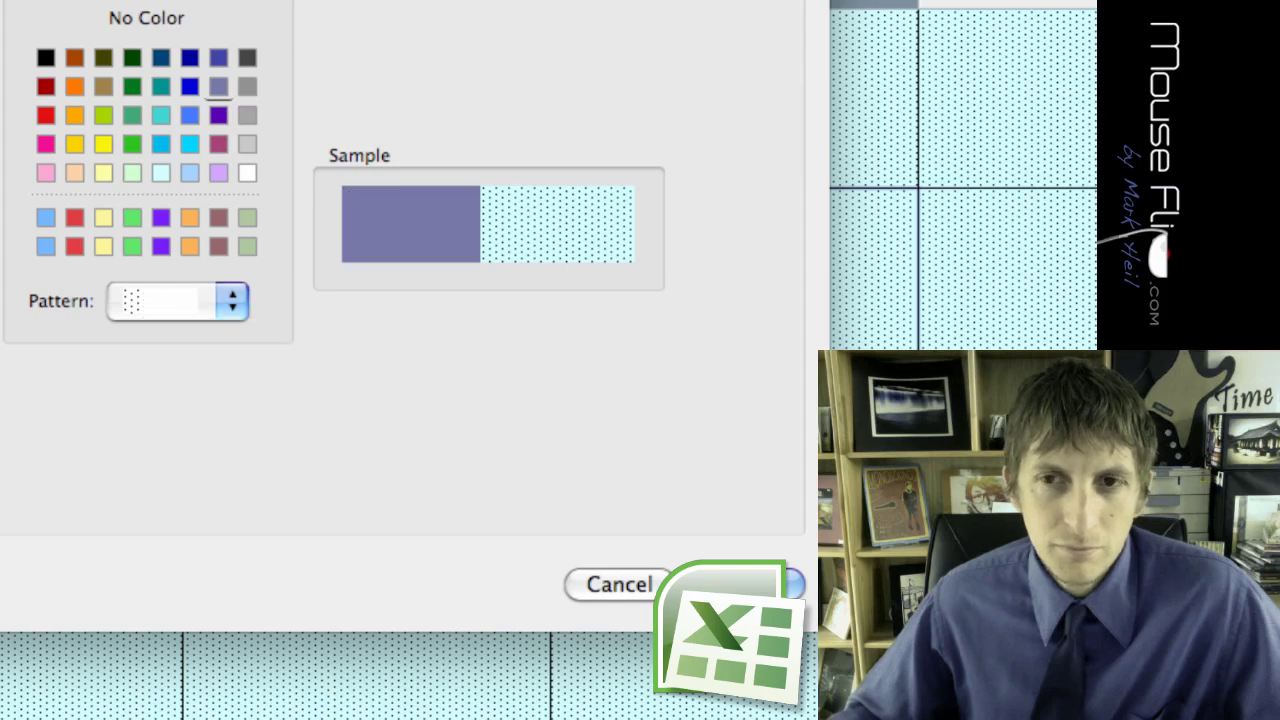
pyautogui.press('Return')
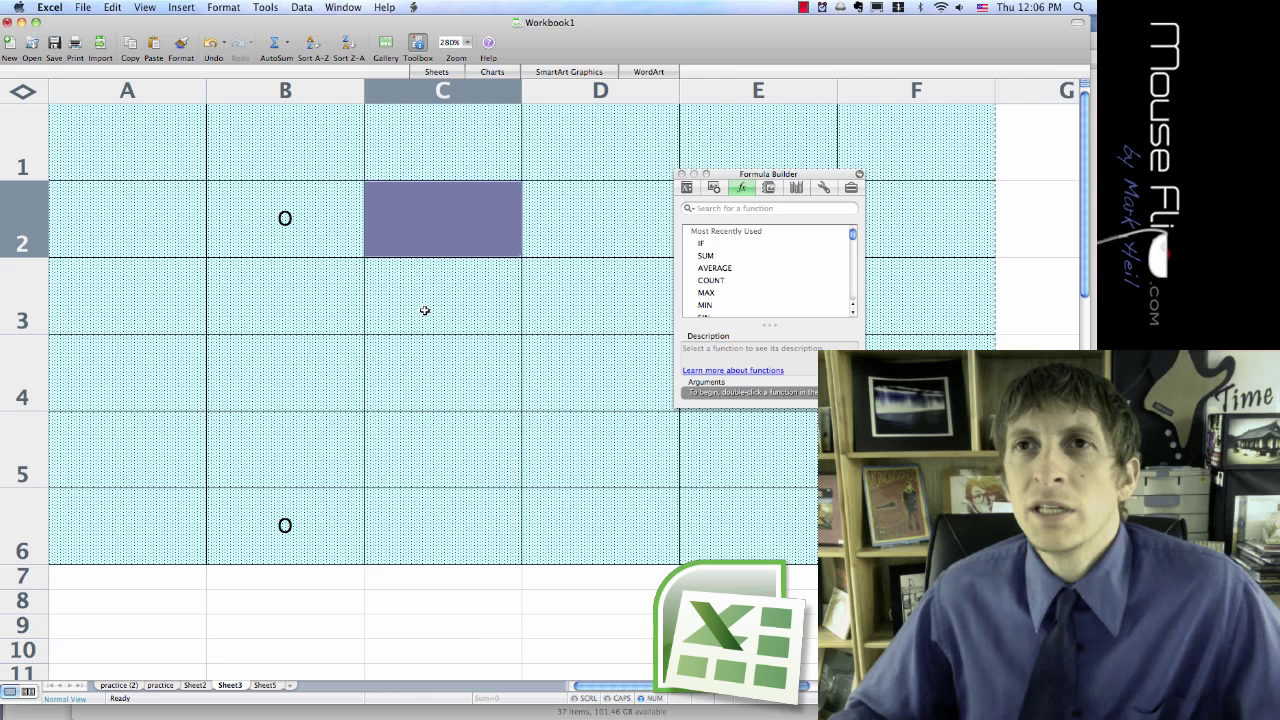
pyautogui.click(433, 318)
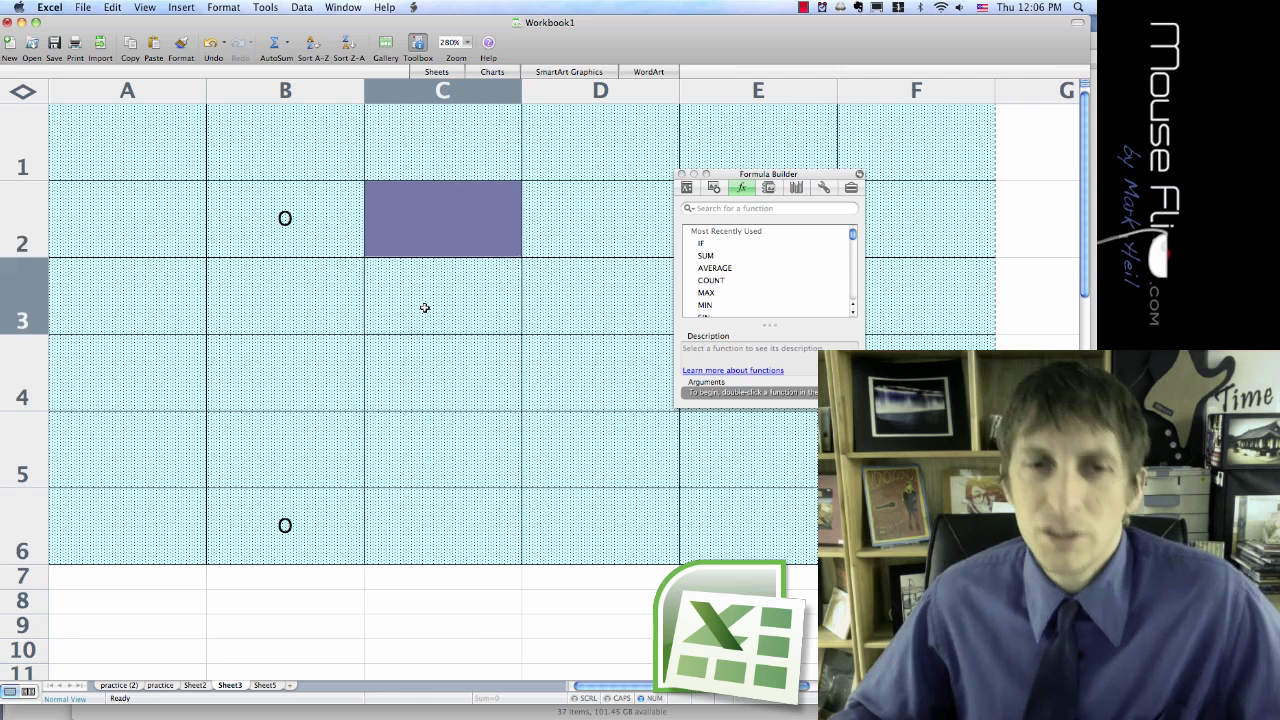
pyautogui.click(450, 208)
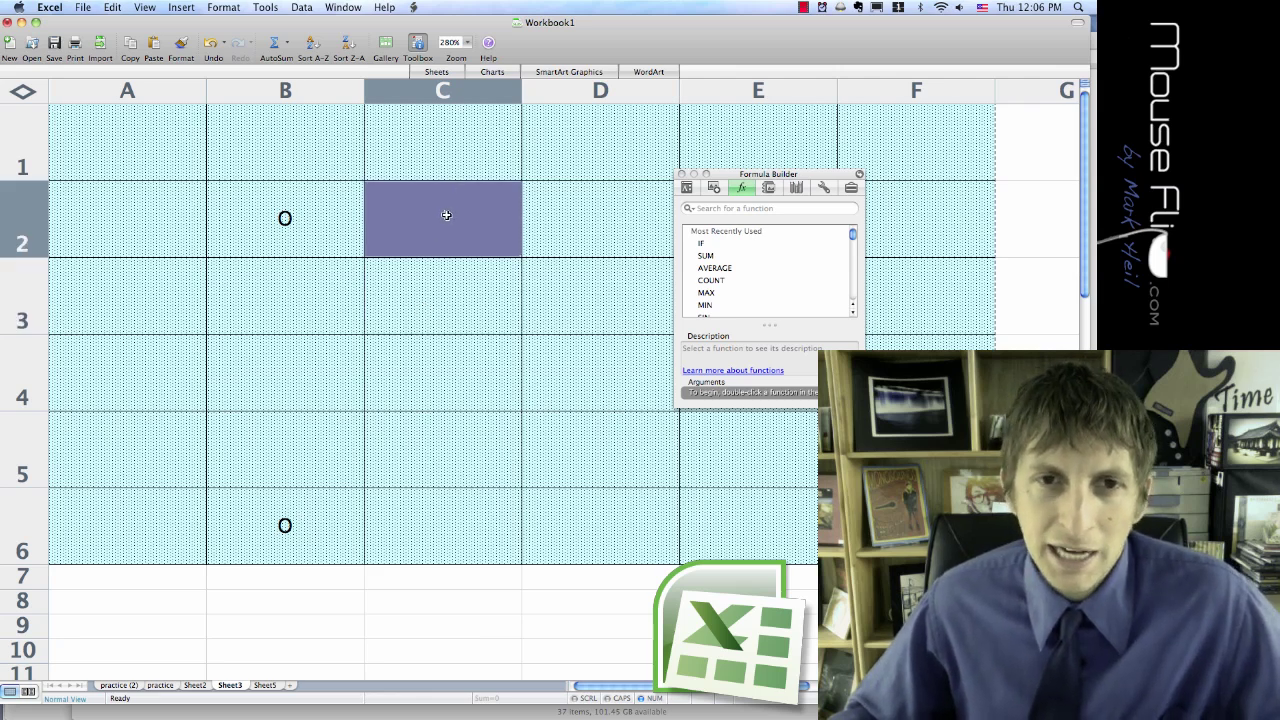
pyautogui.click(420, 306)
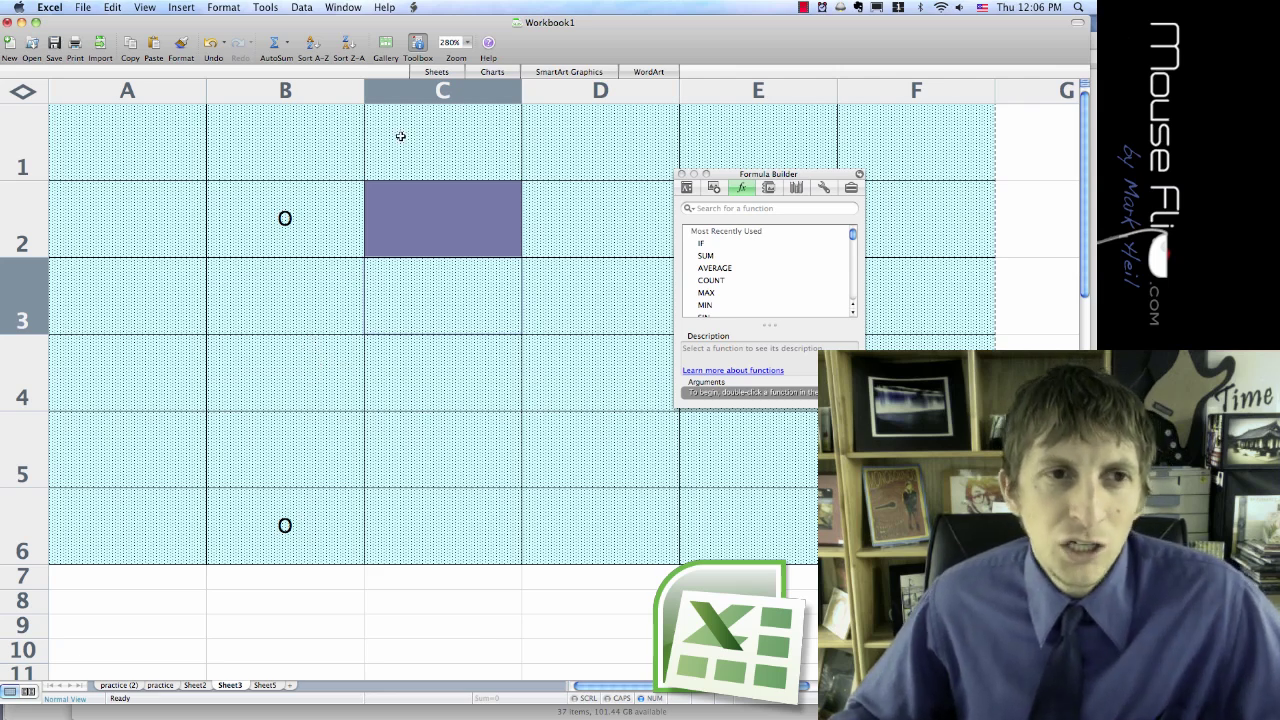
pyautogui.click(273, 298)
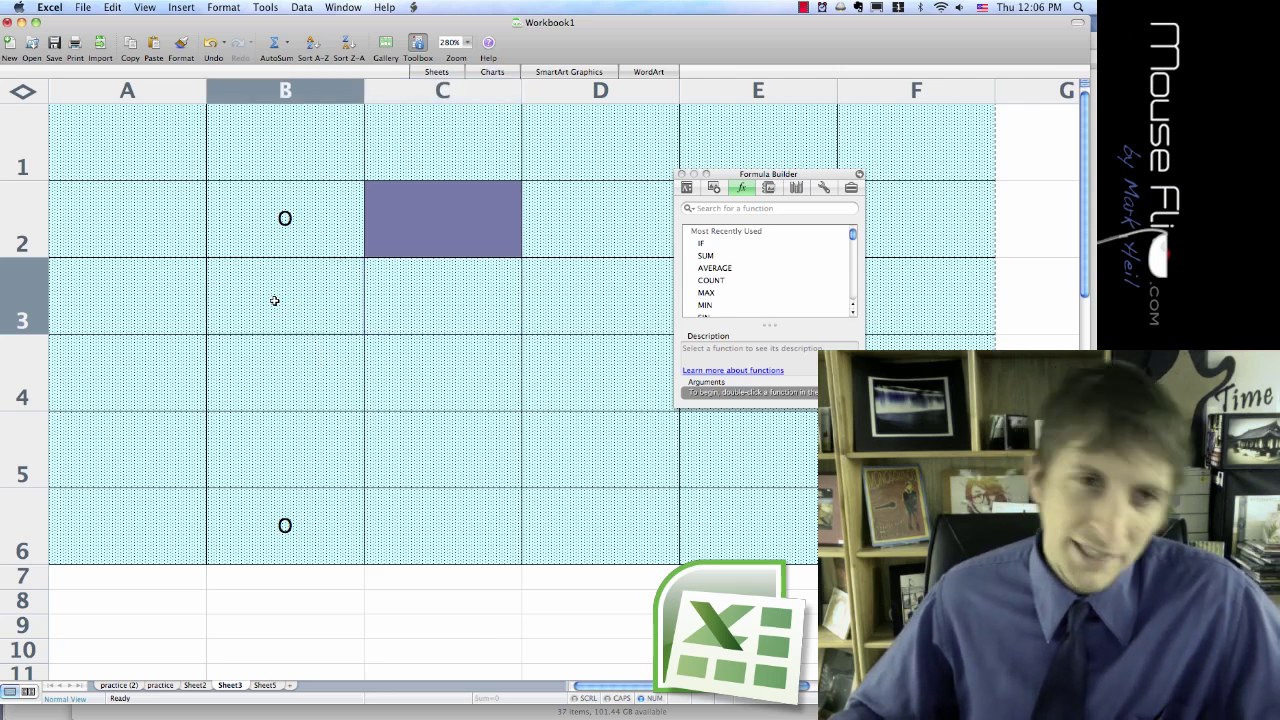
pyautogui.click(223, 7)
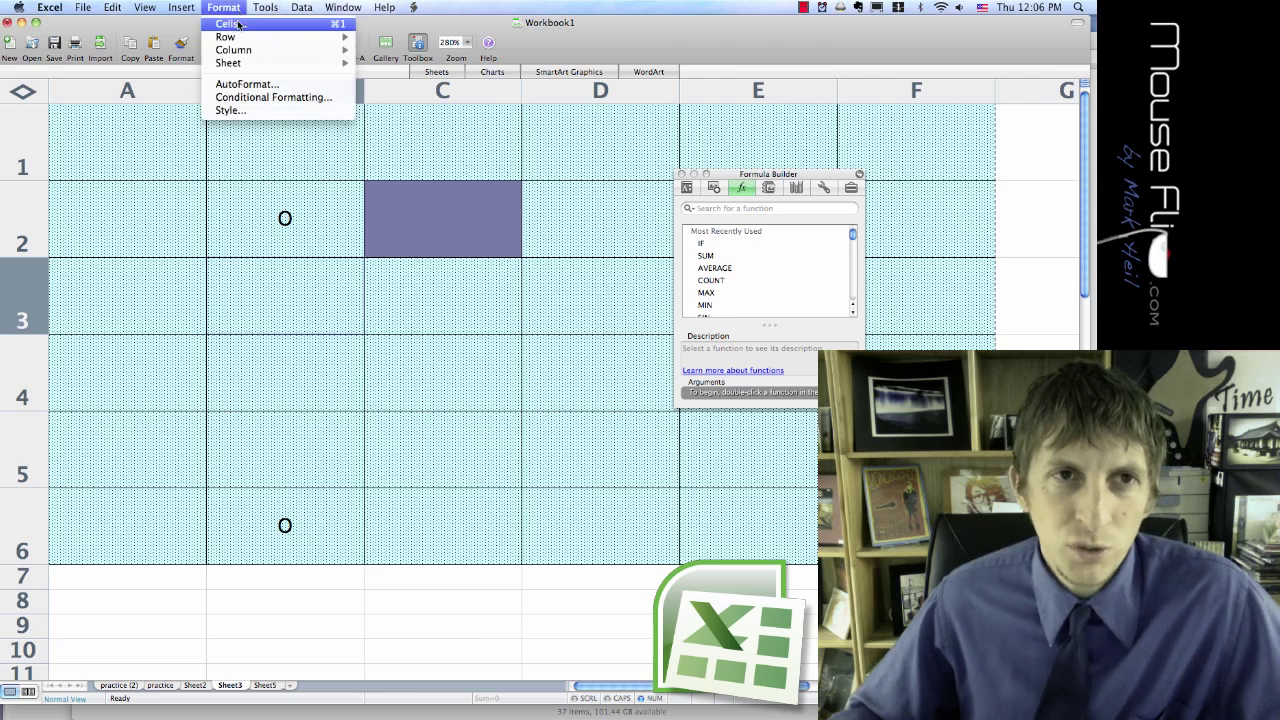
pyautogui.click(253, 316)
# - Copy the formatting of purple cell C2 onto cell B3 with the format painter
pyautogui.click(429, 222)
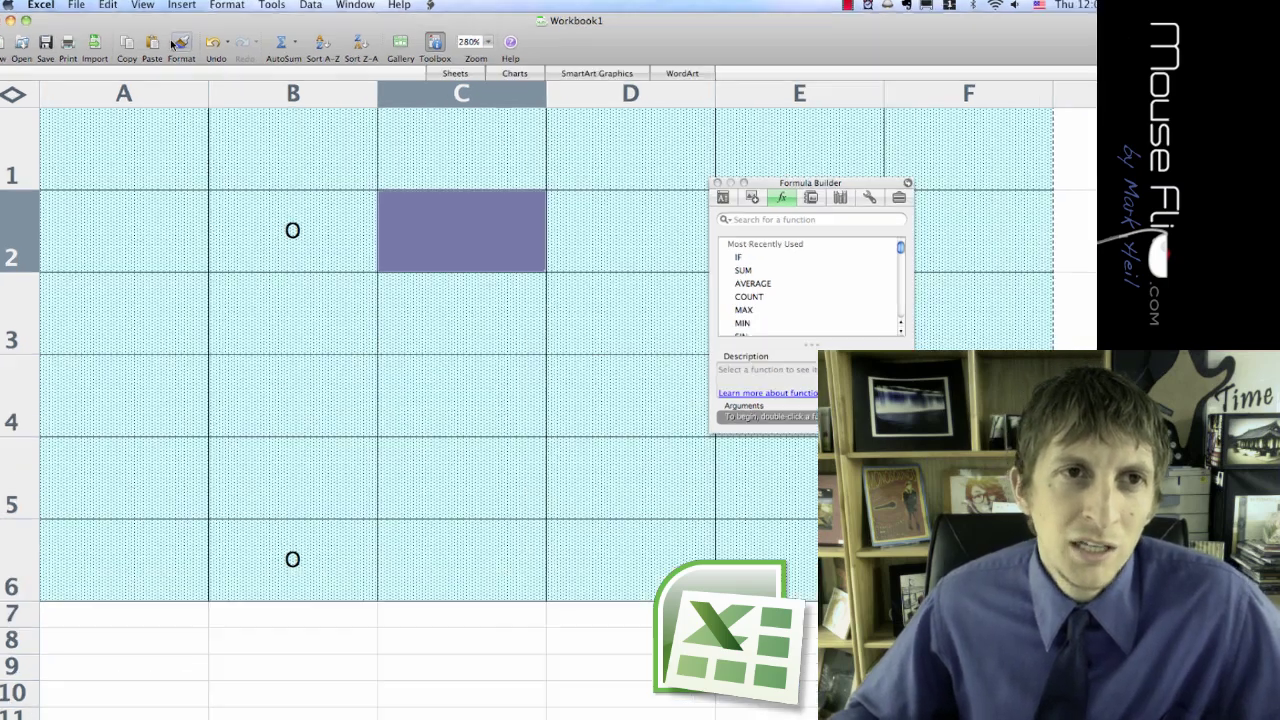
pyautogui.click(177, 44)
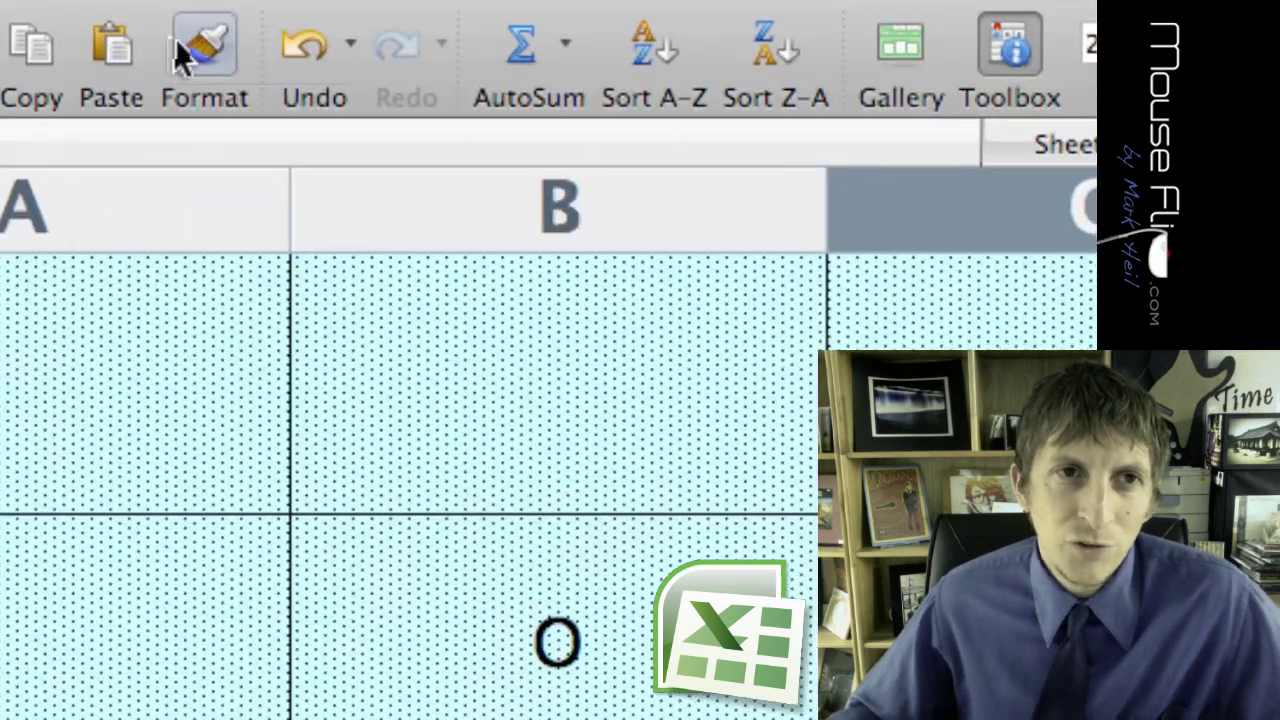
pyautogui.click(194, 60)
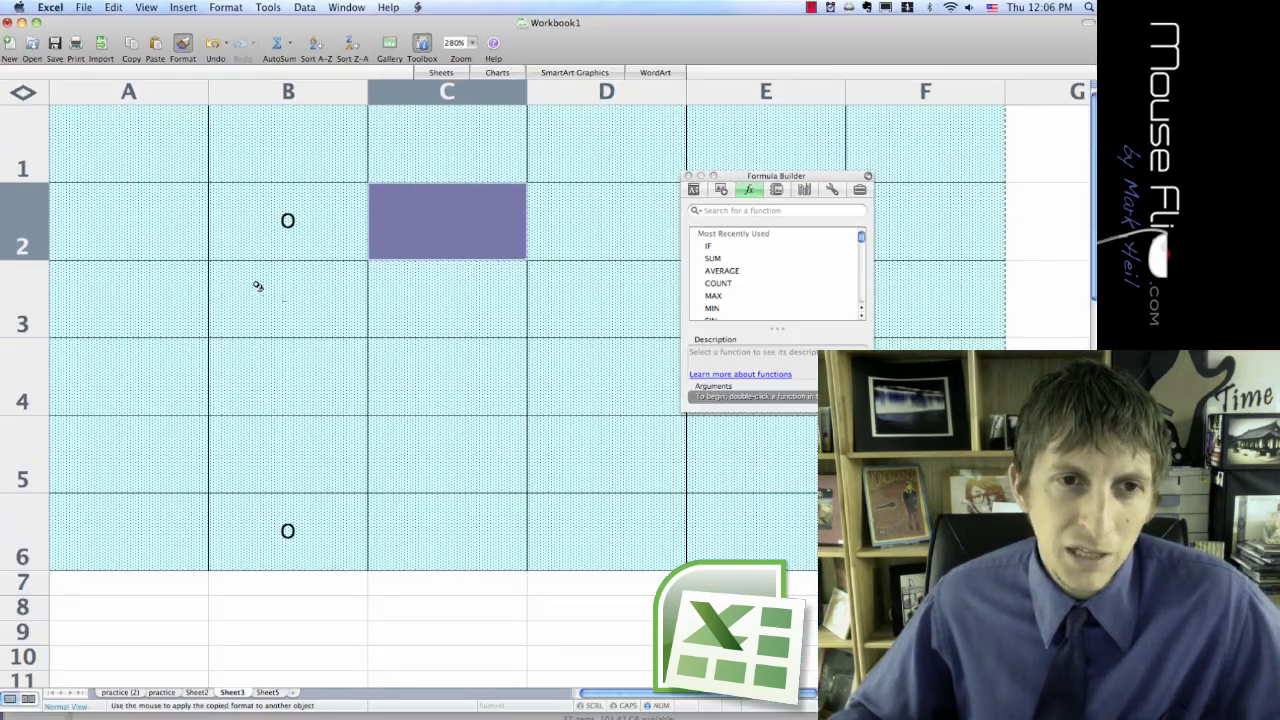
pyautogui.click(257, 286)
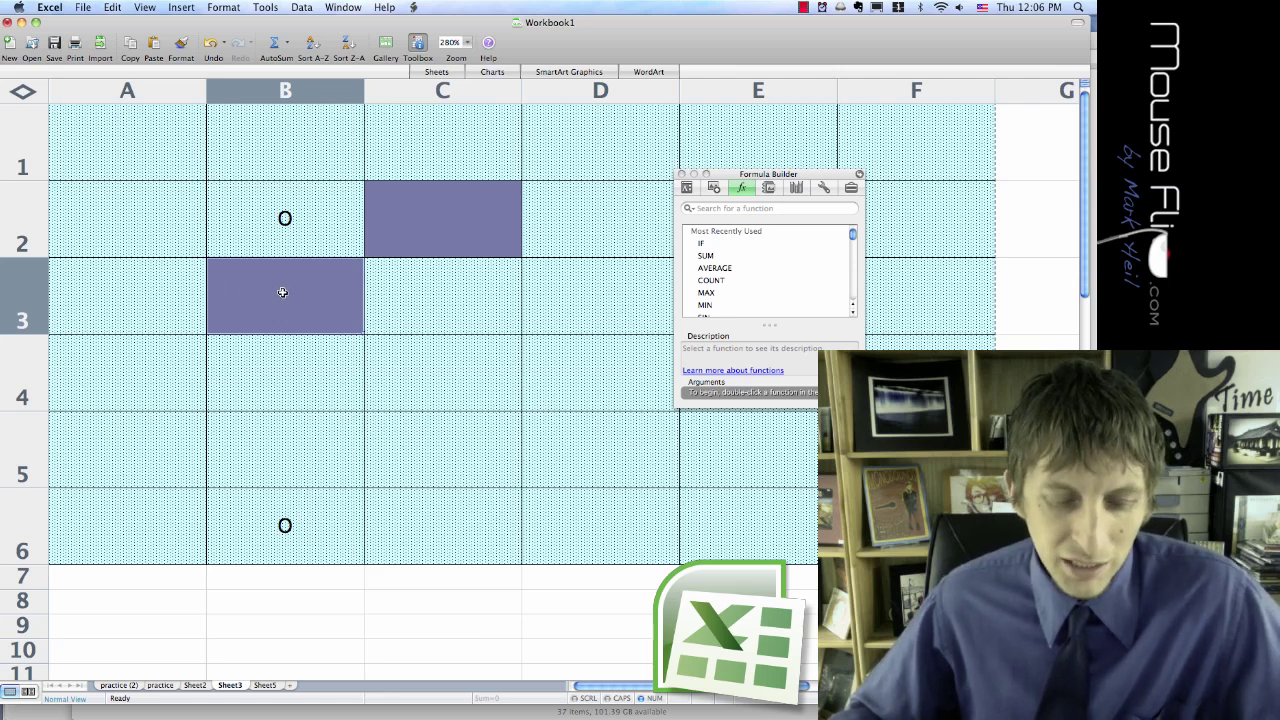
# - Copy the purple cell B3 and paste it into cell A2
pyautogui.press('super+c')
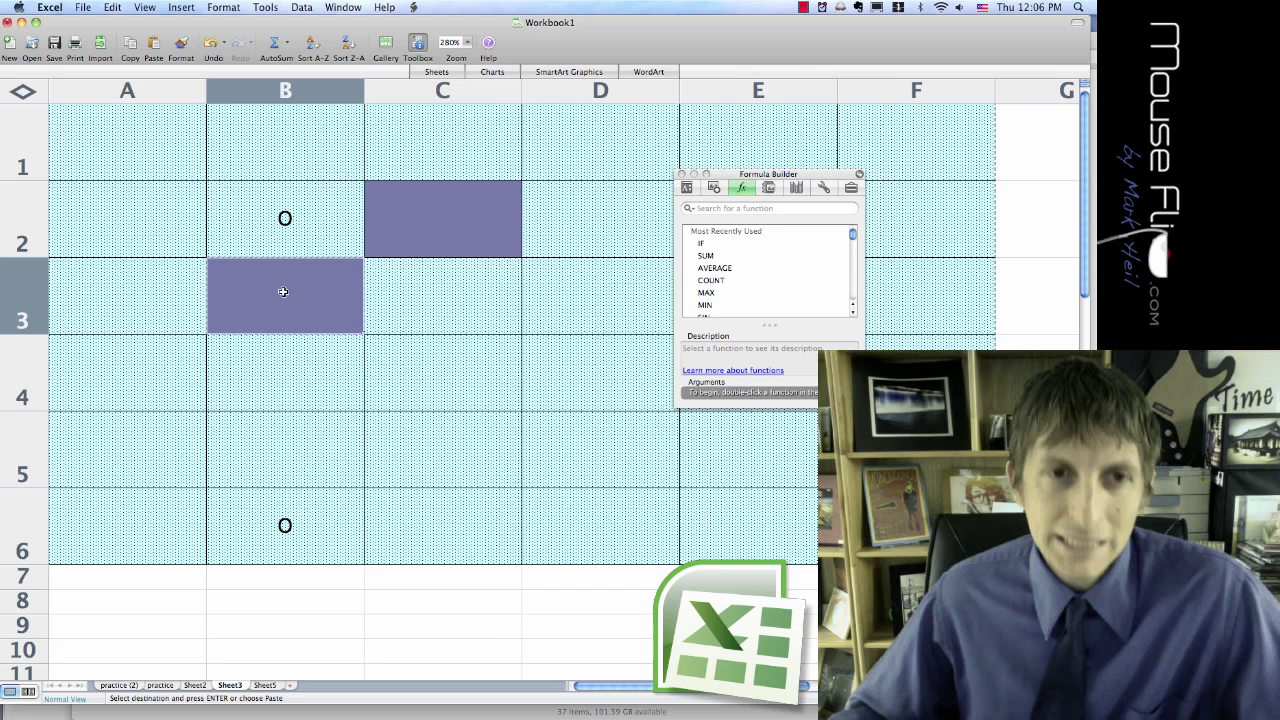
pyautogui.scroll(-1, 110, 204)
pyautogui.scroll(1, 126, 206)
pyautogui.click(110, 230)
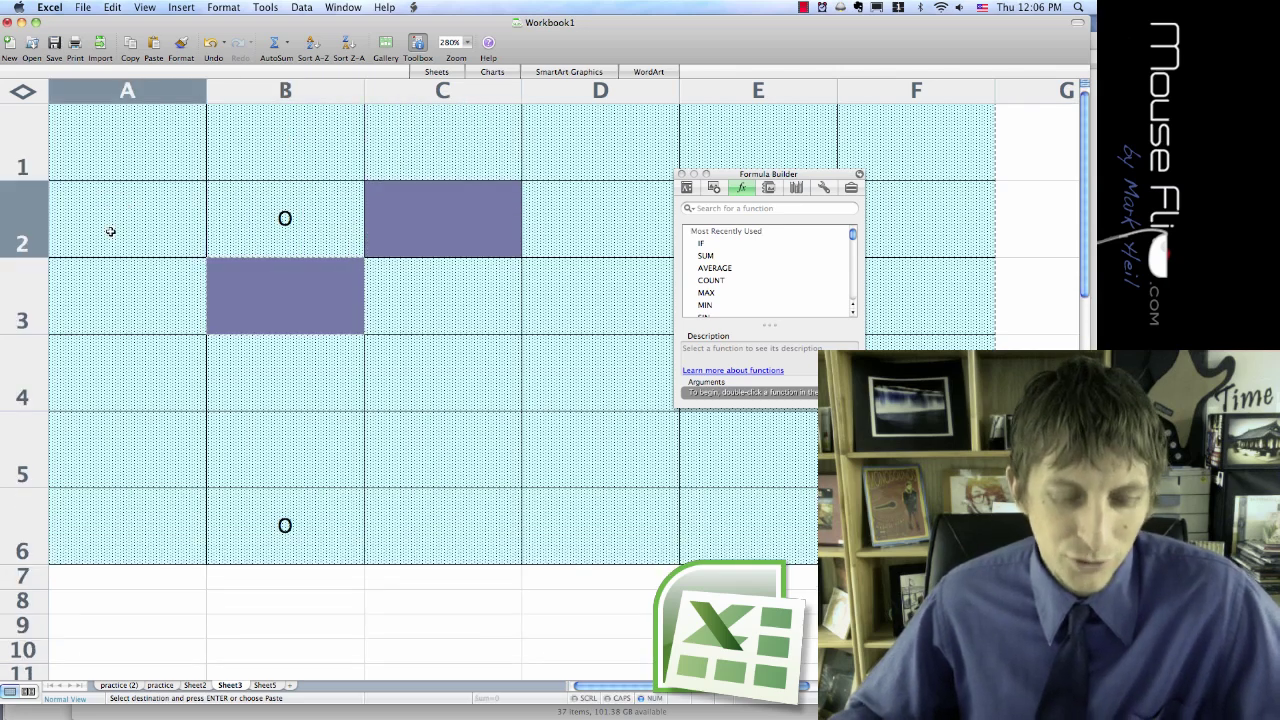
pyautogui.press('super+v')
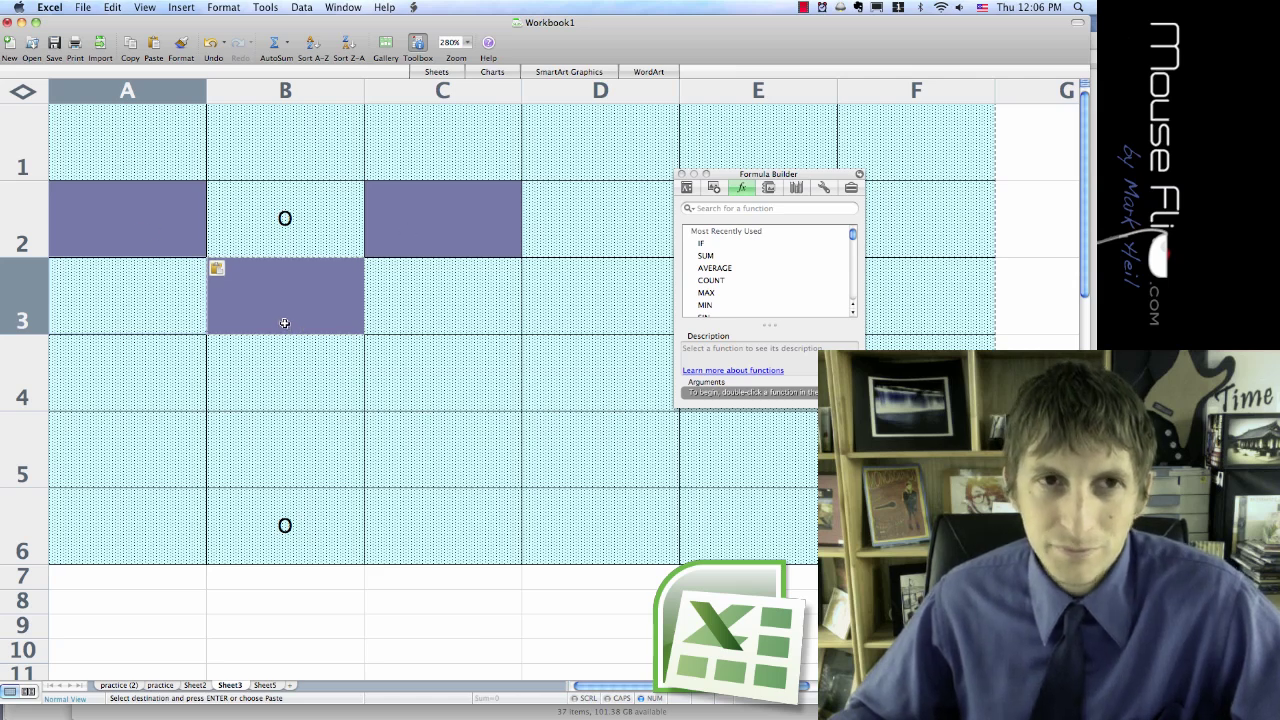
# - Fill cell B2, which holds the letter O, with solid red and remove its dotted pattern
pyautogui.click(289, 247)
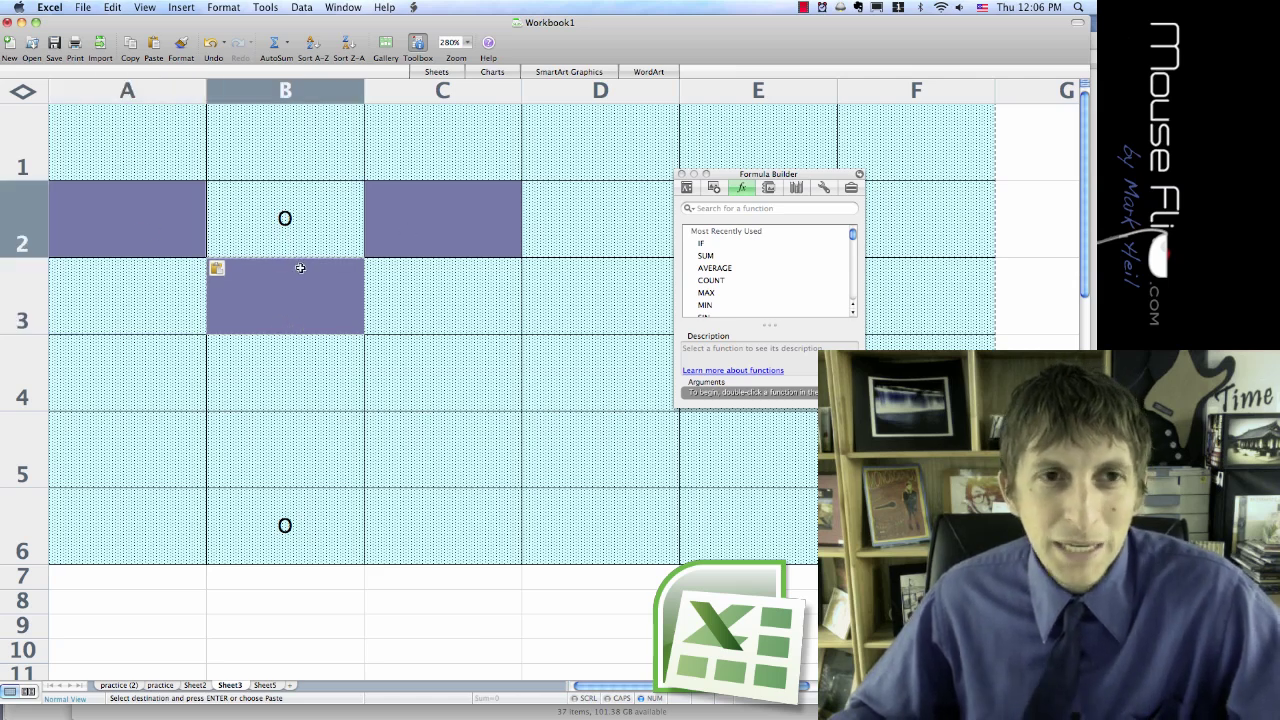
pyautogui.click(217, 10)
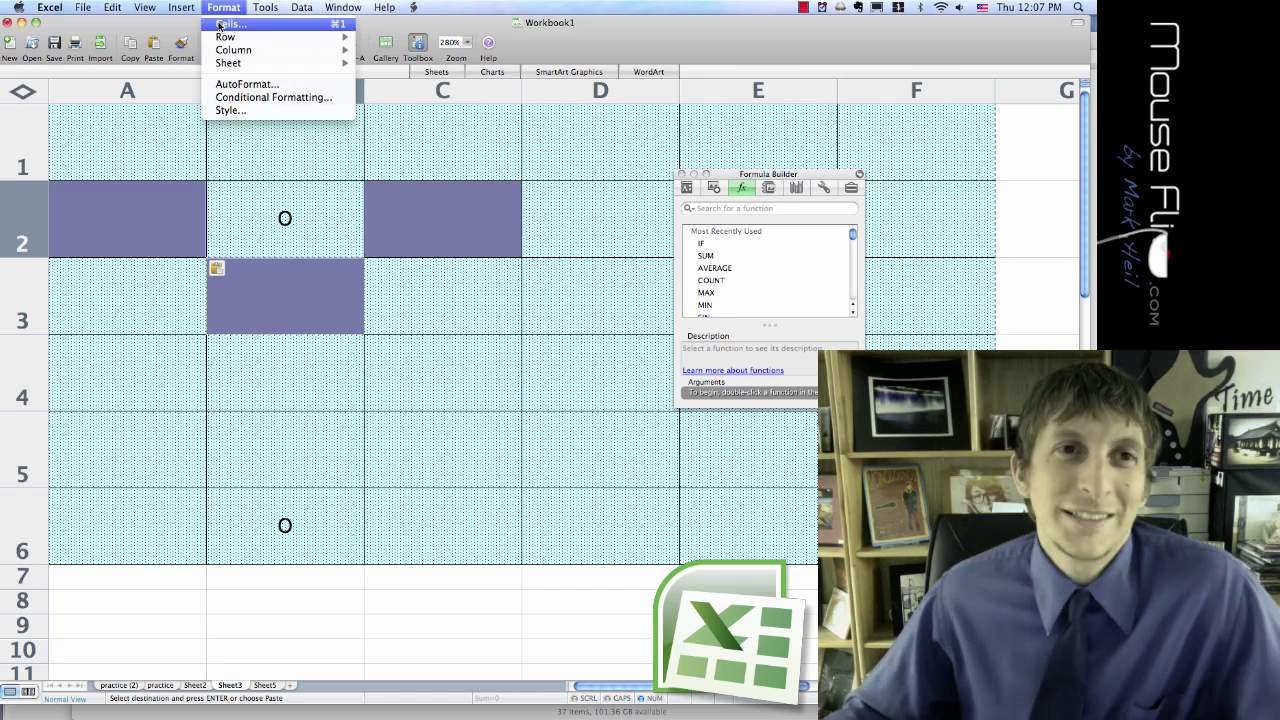
pyautogui.click(222, 24)
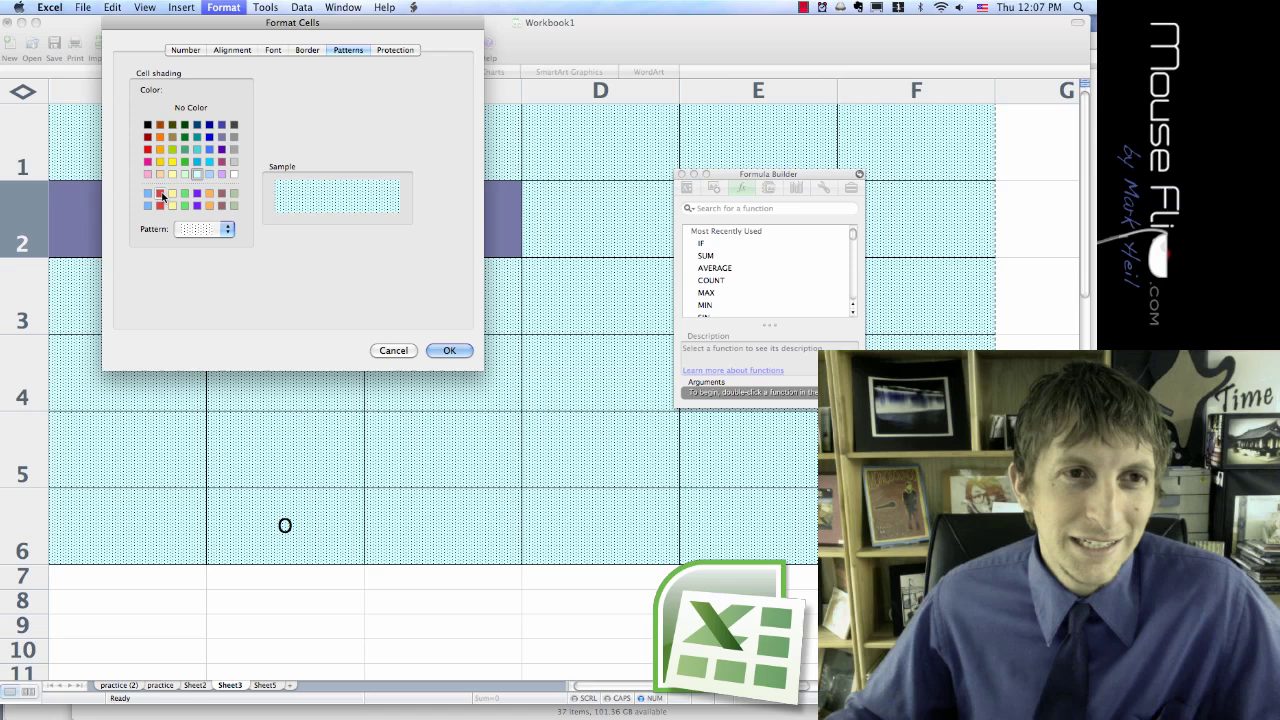
pyautogui.click(162, 195)
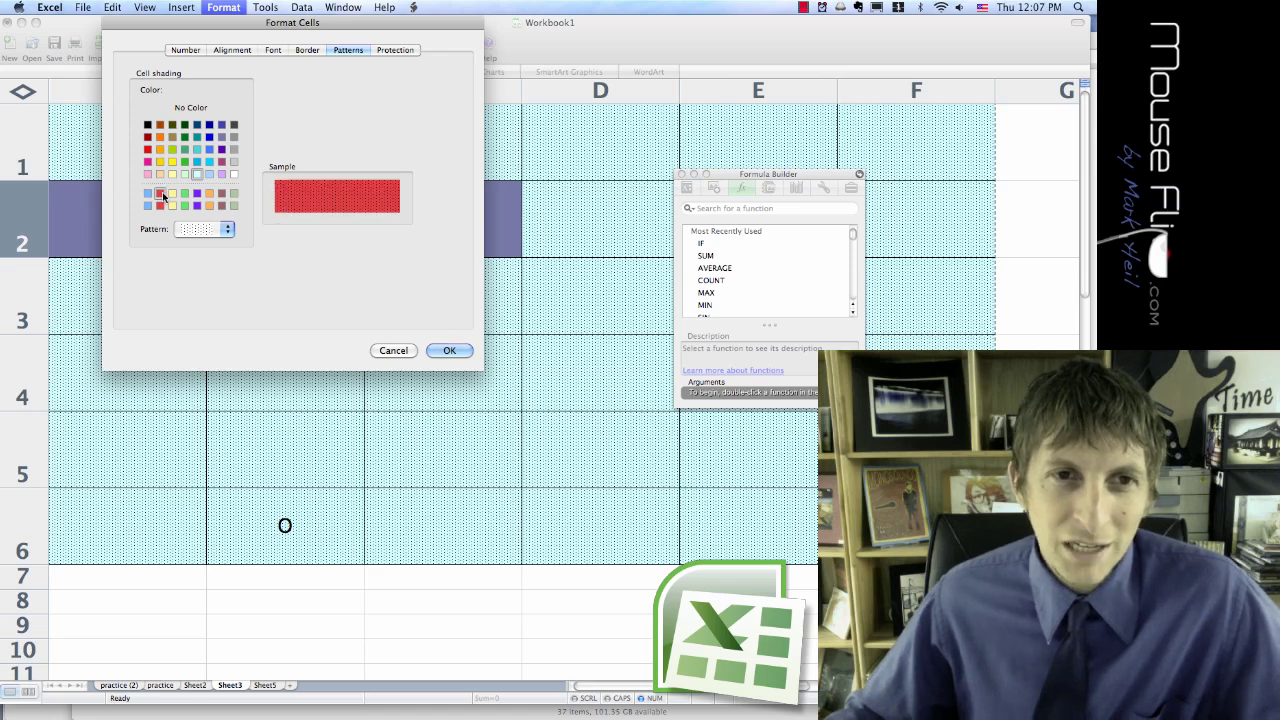
pyautogui.click(213, 230)
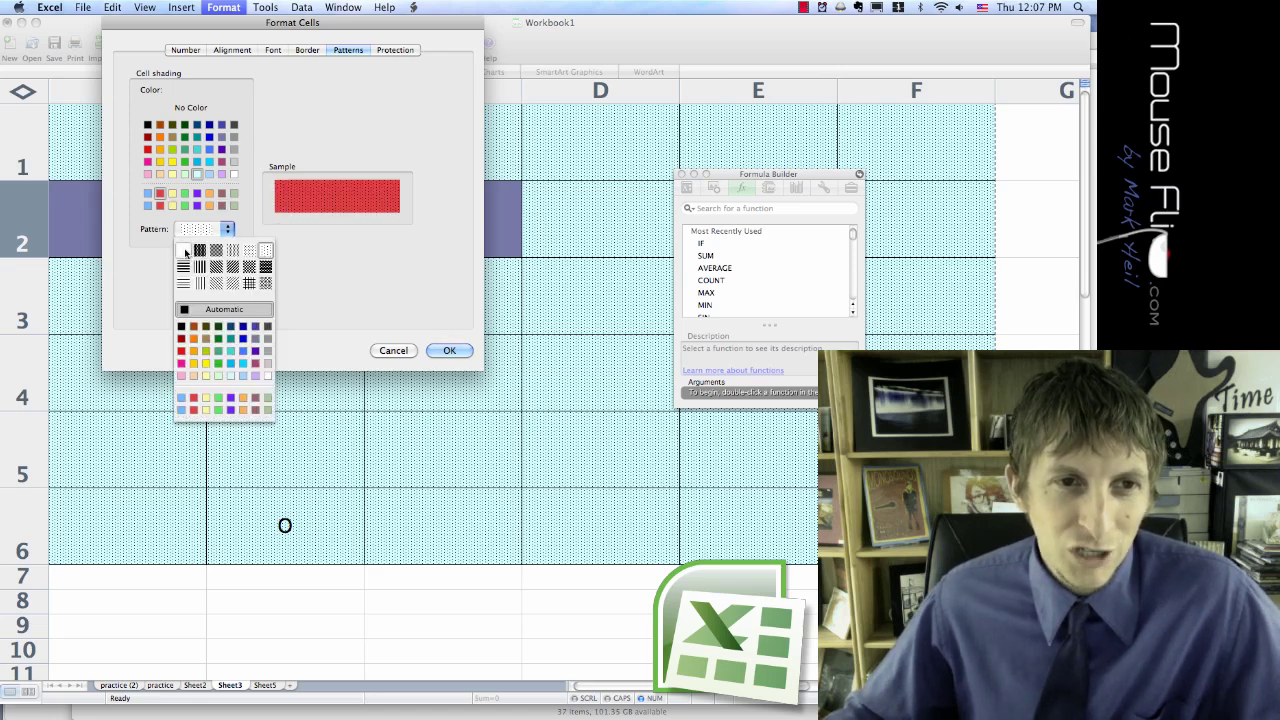
pyautogui.click(184, 251)
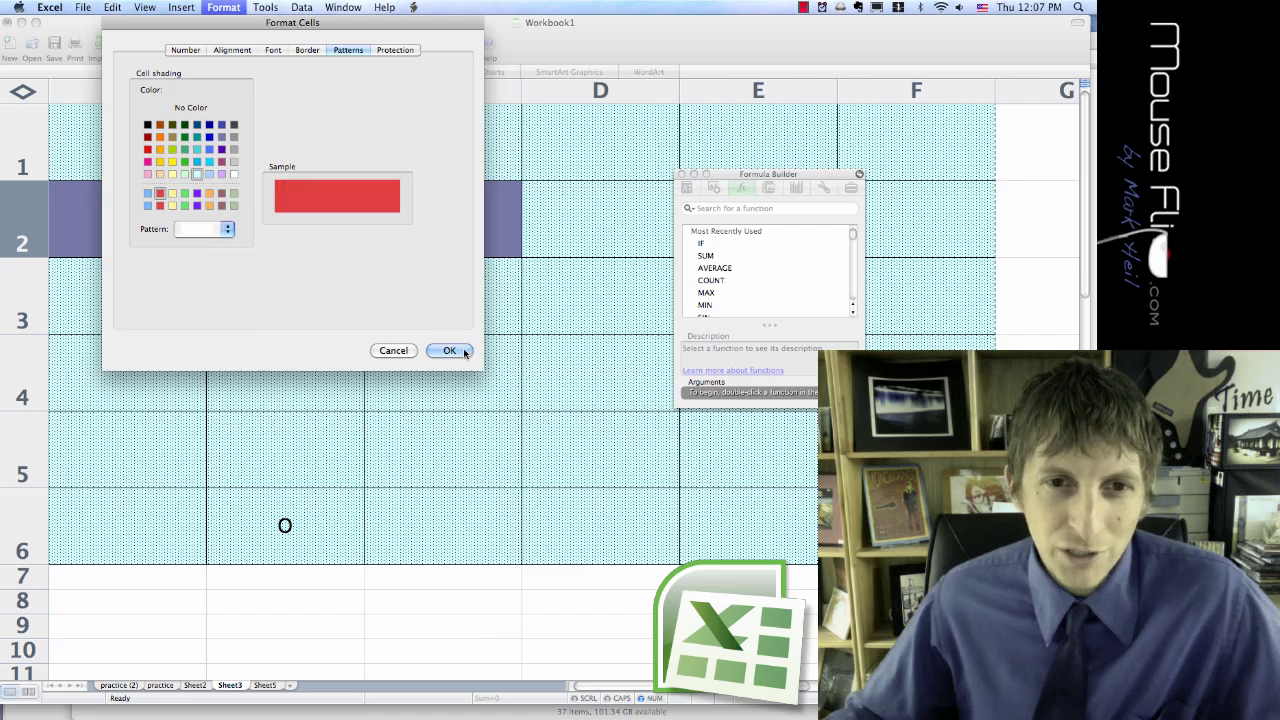
pyautogui.click(449, 351)
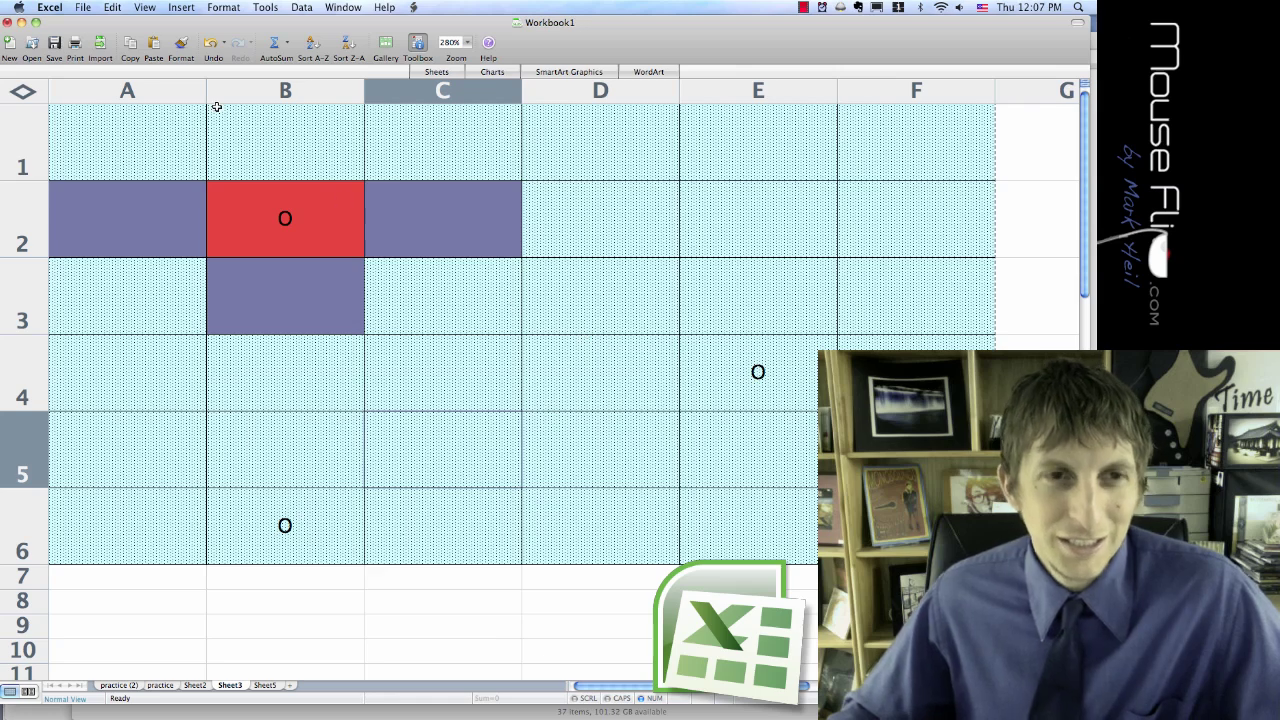
pyautogui.click(83, 8)
pyautogui.click(83, 8)
pyautogui.press('super+Tab')
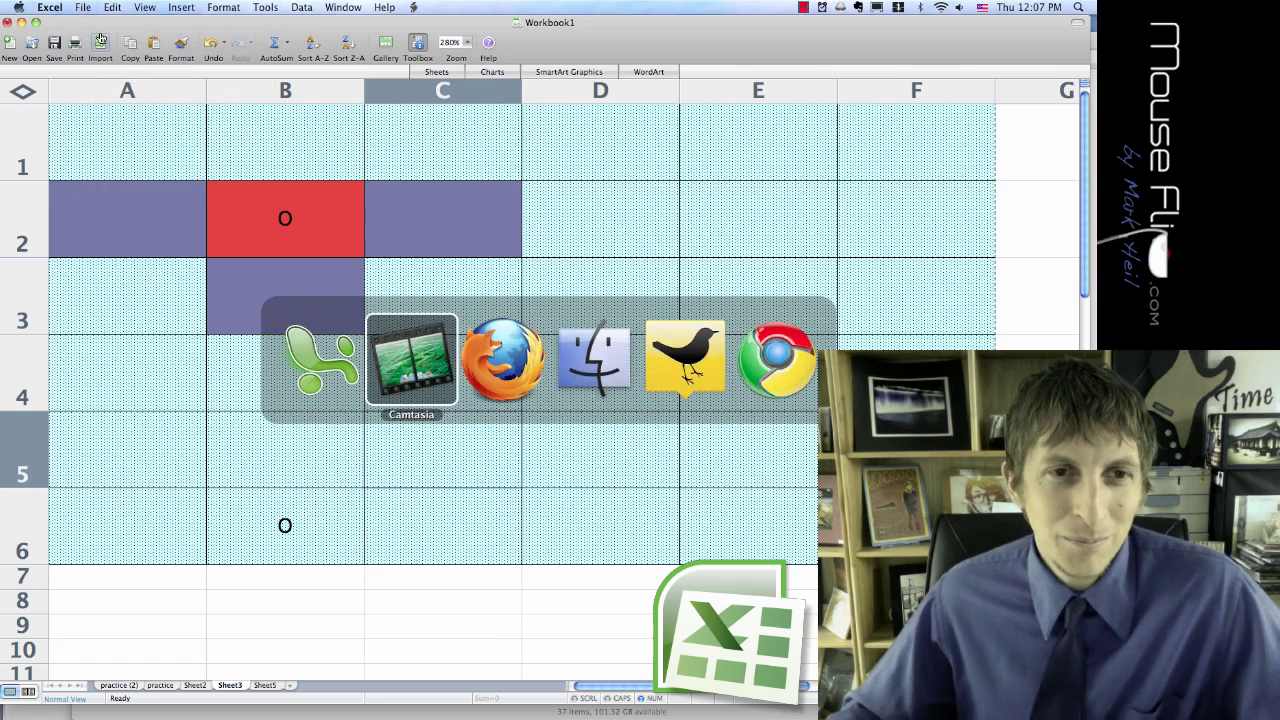